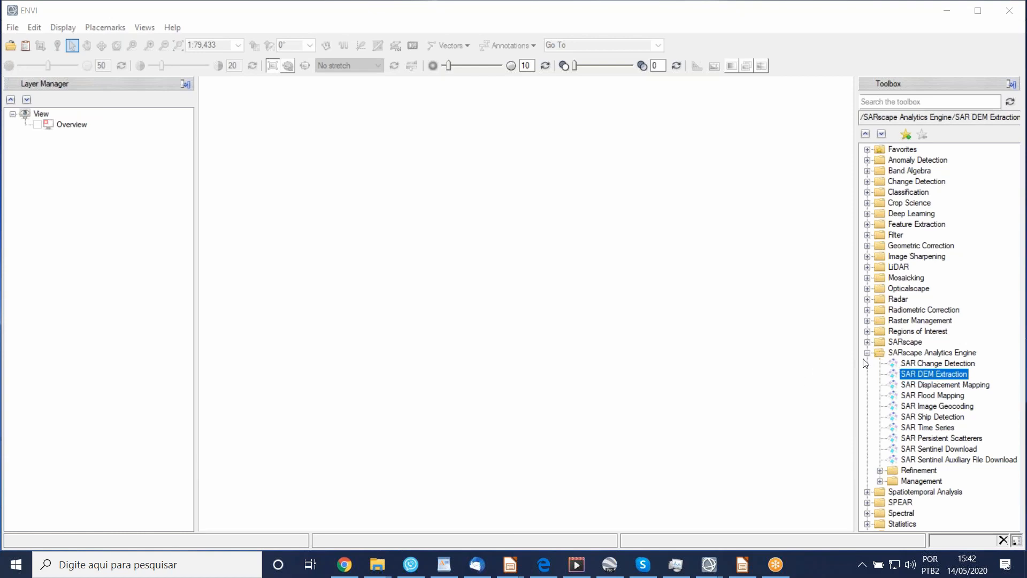
- Open the SAR DEM Extraction tool from SARscape Analytics Engine and move its dialog aside
{"action": "left_click", "coordinate": [934, 355]}
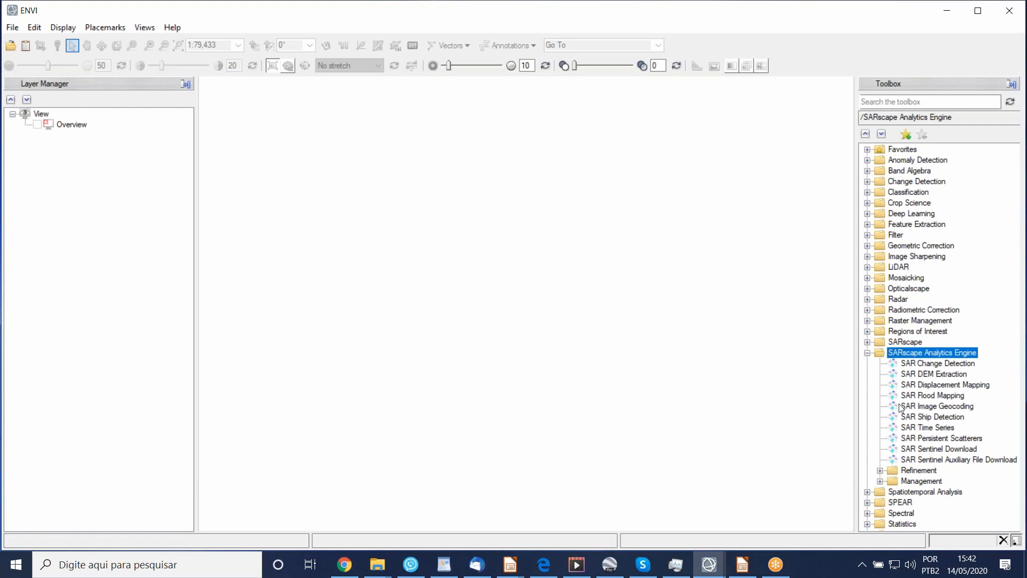
{"action": "double_click", "coordinate": [949, 377]}
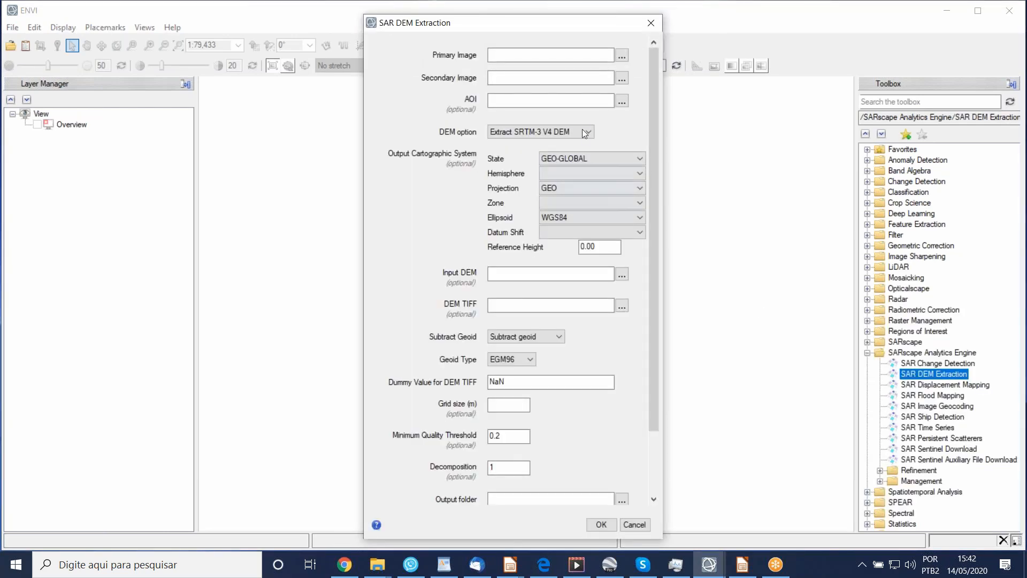
{"action": "left_click_drag", "start_coordinate": [526, 24], "coordinate": [280, 41]}
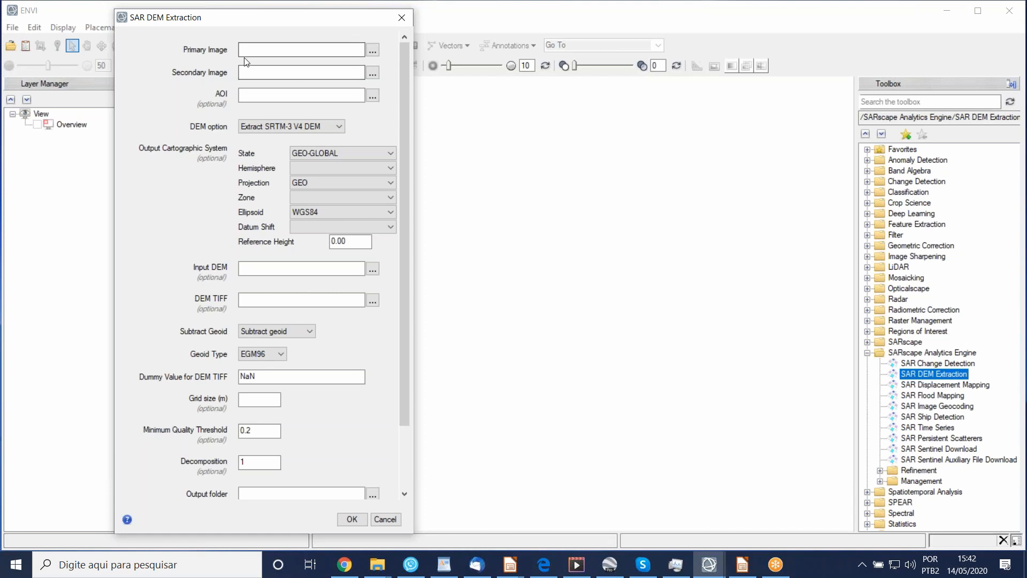
- Choose 7_11_02_slc from the SAR_DEM_Exrtraction\InSAR_Input\DORIS folder as the primary image
{"action": "left_click", "coordinate": [373, 50]}
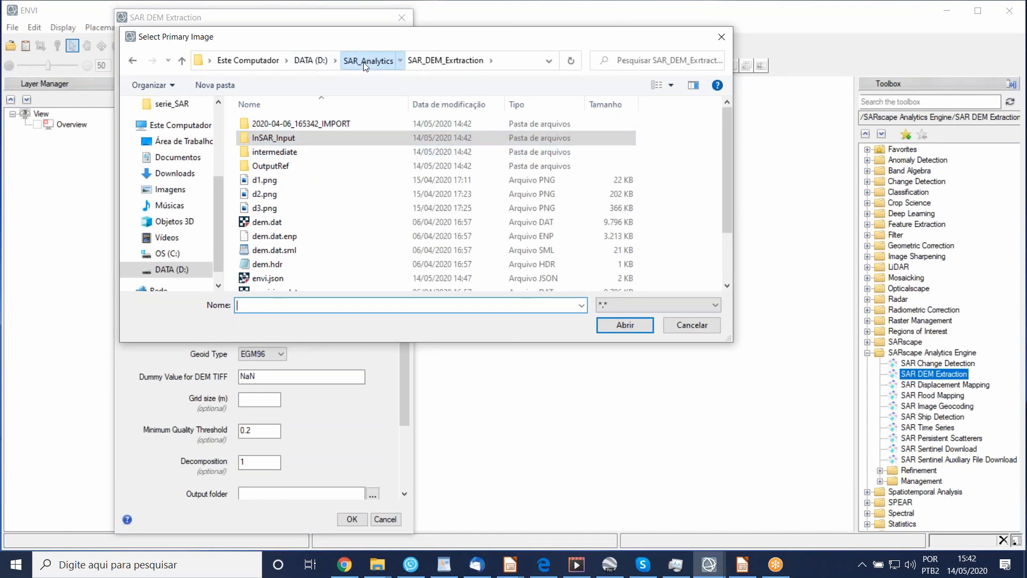
{"action": "left_click", "coordinate": [354, 61]}
{"action": "double_click", "coordinate": [318, 198]}
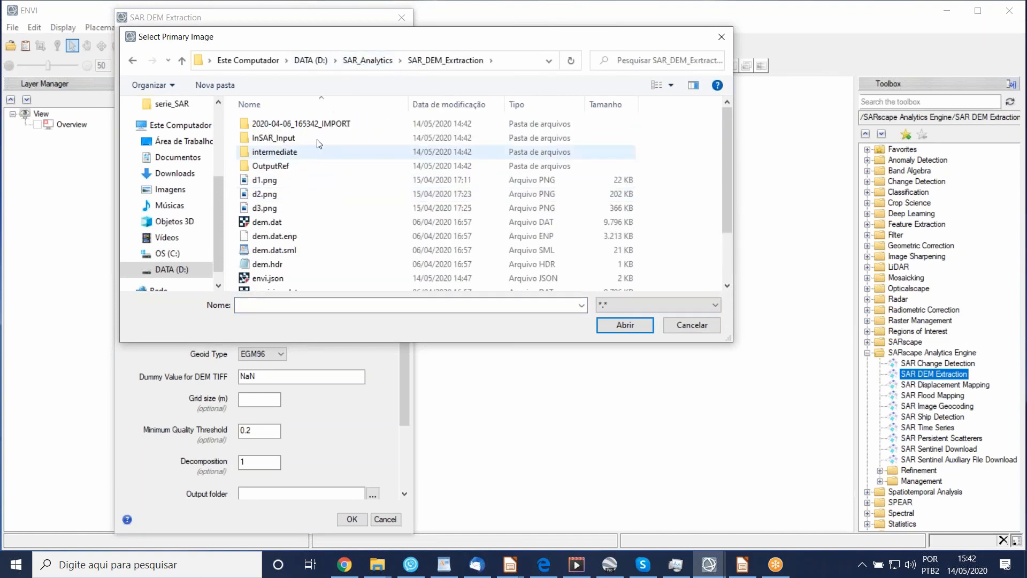
{"action": "double_click", "coordinate": [316, 140]}
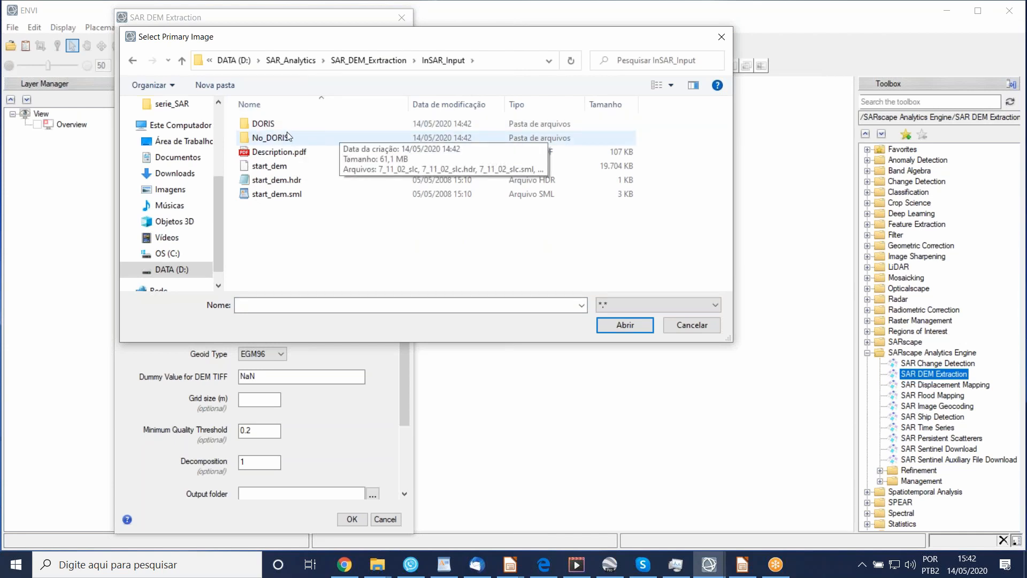
{"action": "double_click", "coordinate": [300, 124]}
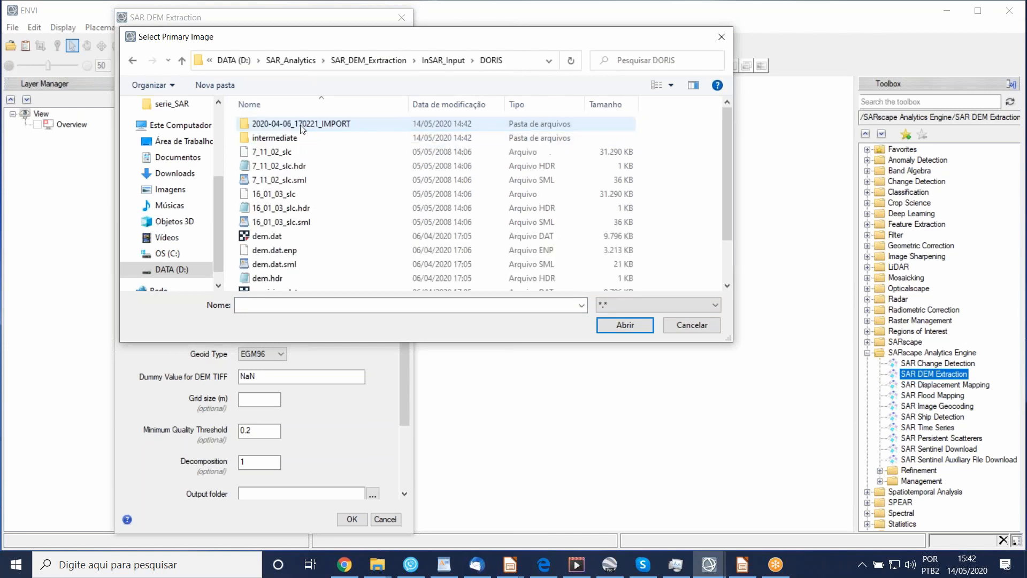
{"action": "left_click", "coordinate": [307, 157]}
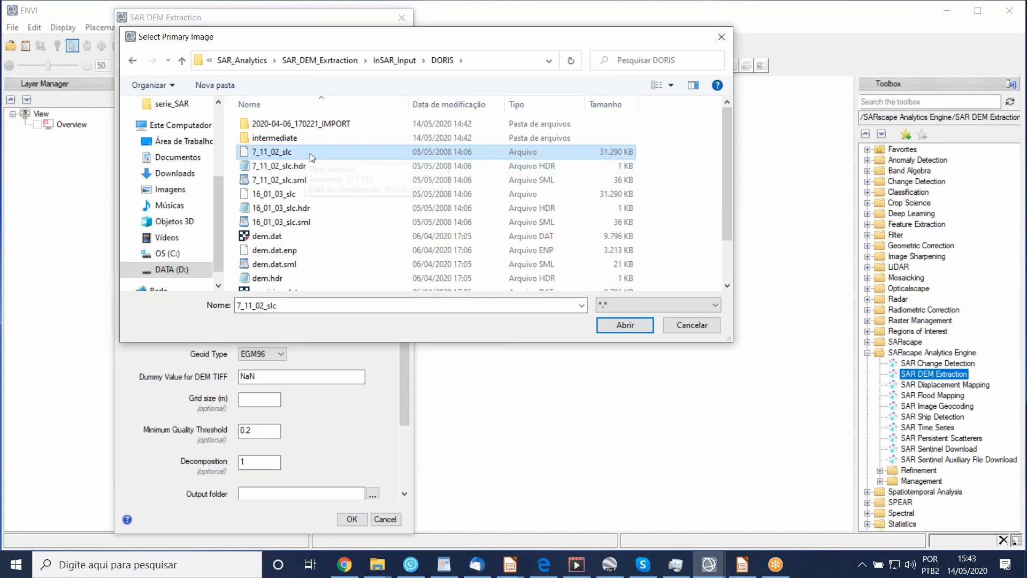
{"action": "left_click", "coordinate": [613, 325]}
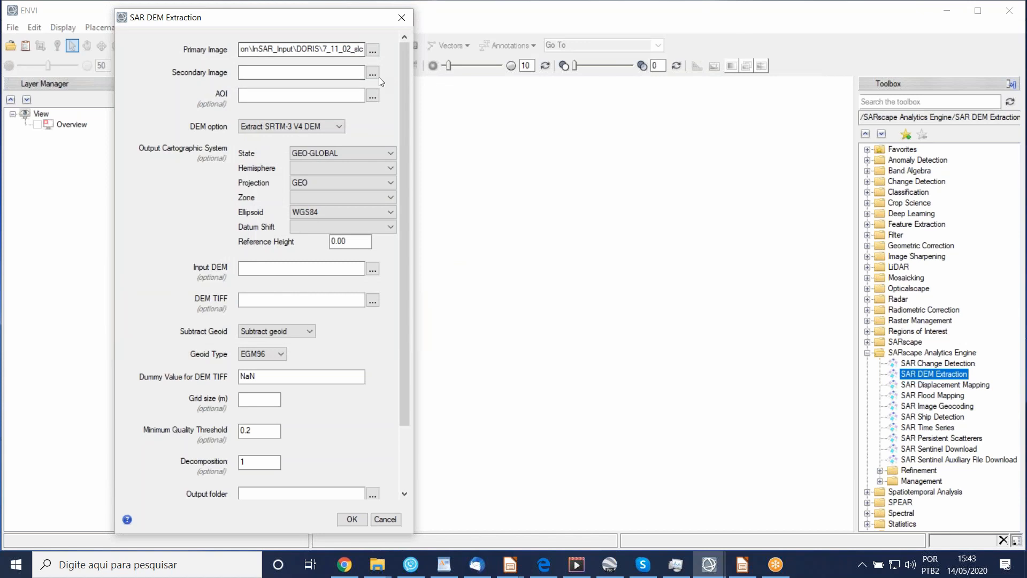
- Choose 16_01_03_slc from the DORIS folder as the secondary image
{"action": "left_click", "coordinate": [373, 72]}
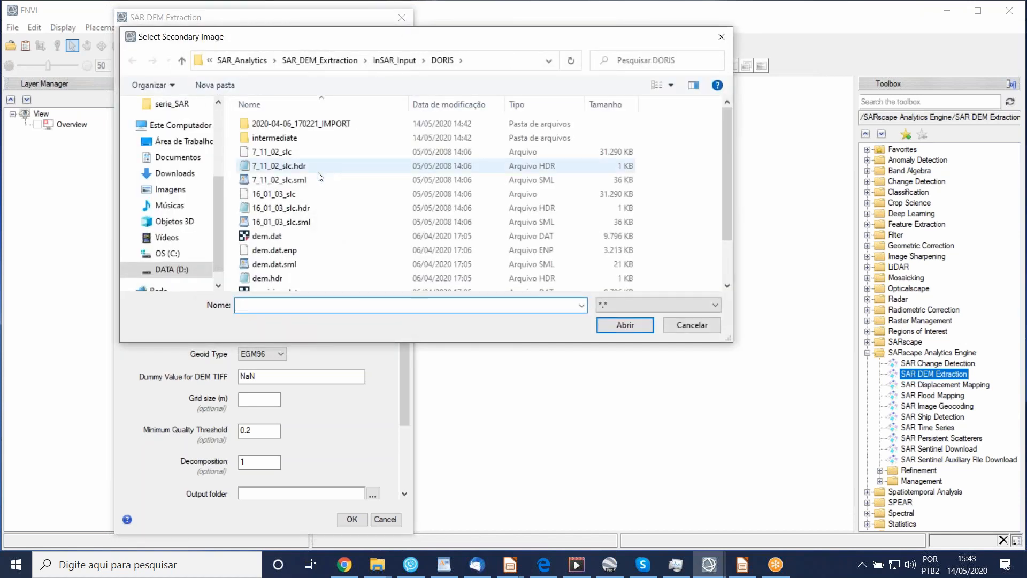
{"action": "left_click", "coordinate": [325, 193]}
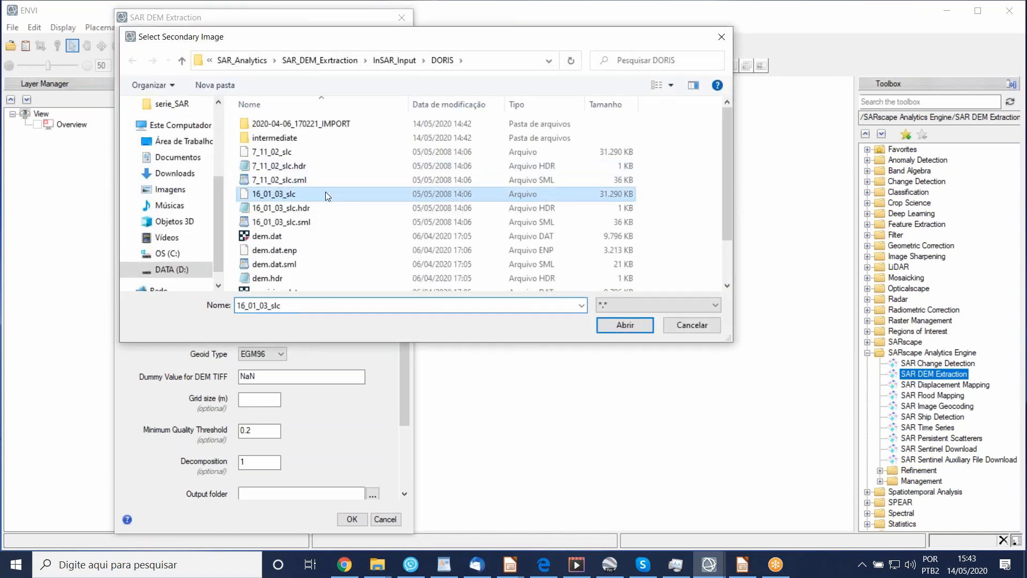
{"action": "left_click", "coordinate": [603, 323]}
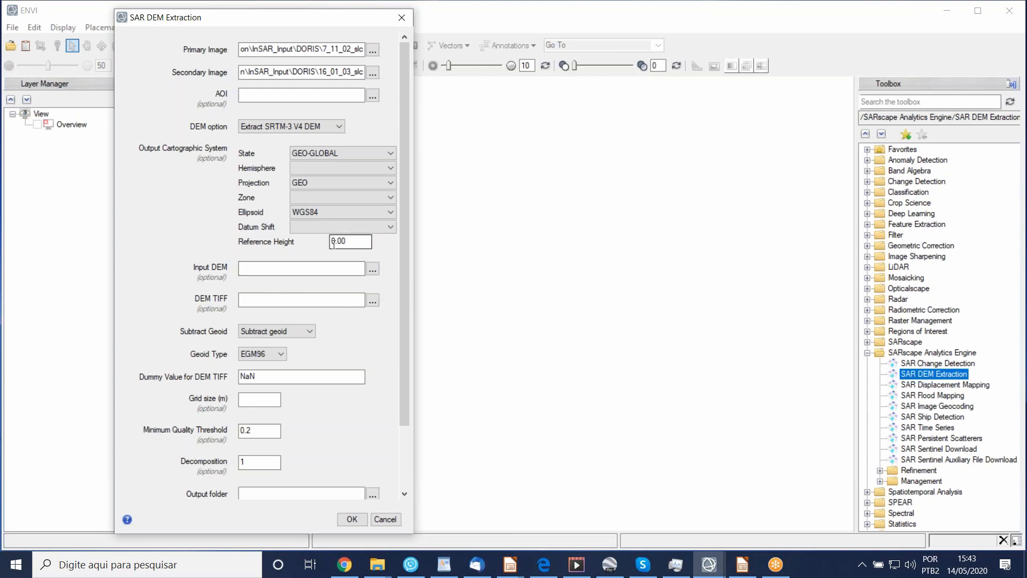
- Choose dem.dat from the DORIS folder as the input DEM
{"action": "left_click", "coordinate": [372, 271]}
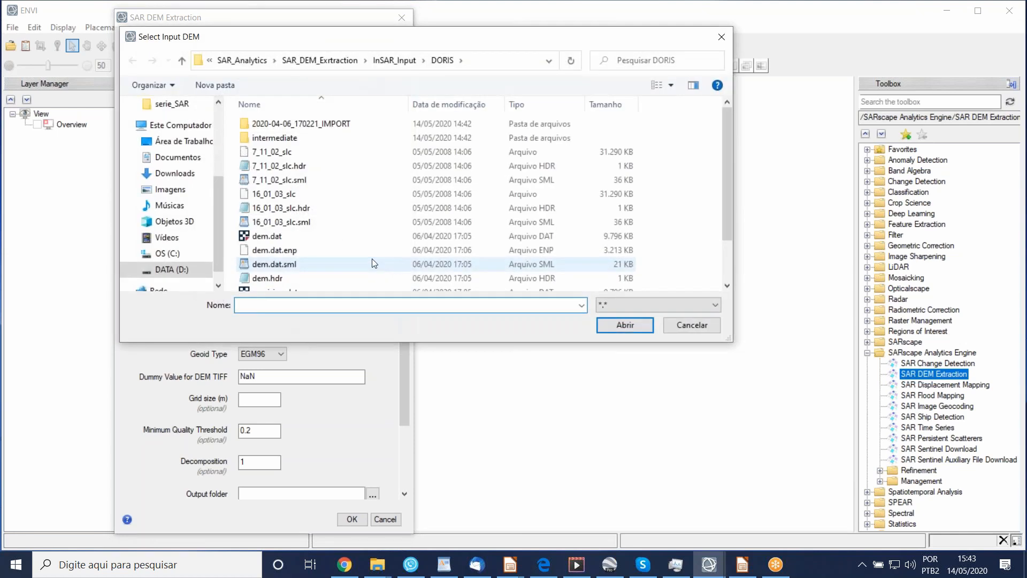
{"action": "left_click", "coordinate": [332, 236]}
{"action": "left_click", "coordinate": [604, 331]}
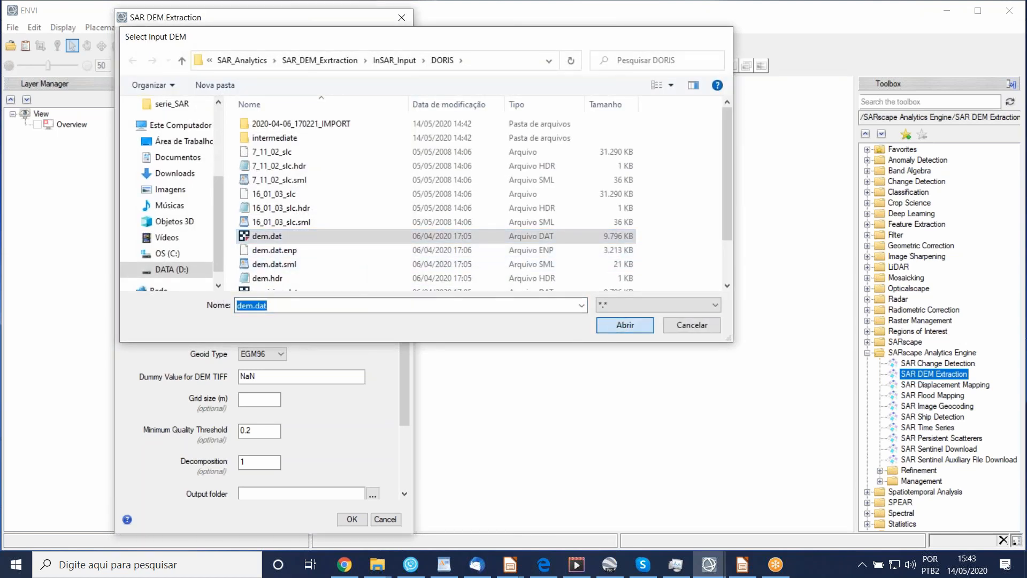
- Set the Subtract Geoid option to Skip subtract geoid
{"action": "left_click_drag", "start_coordinate": [406, 312], "coordinate": [398, 402]}
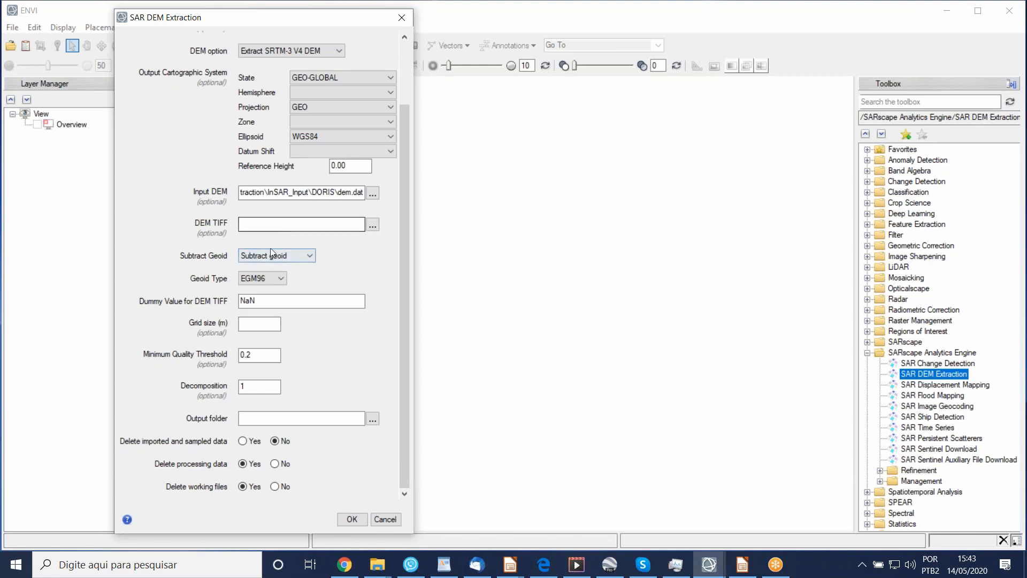
{"action": "left_click", "coordinate": [310, 261]}
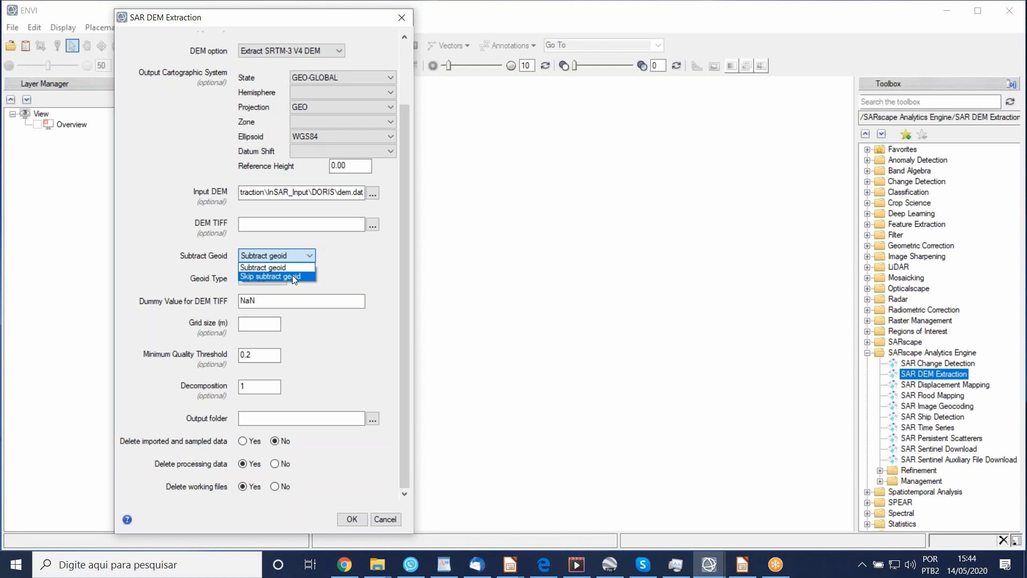
{"action": "left_click", "coordinate": [293, 244]}
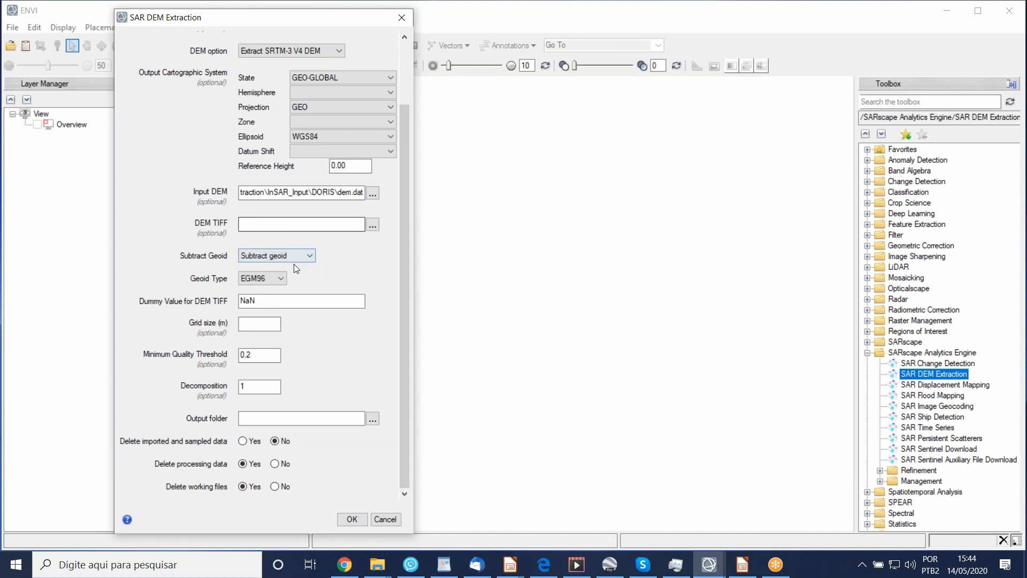
{"action": "left_click", "coordinate": [311, 257]}
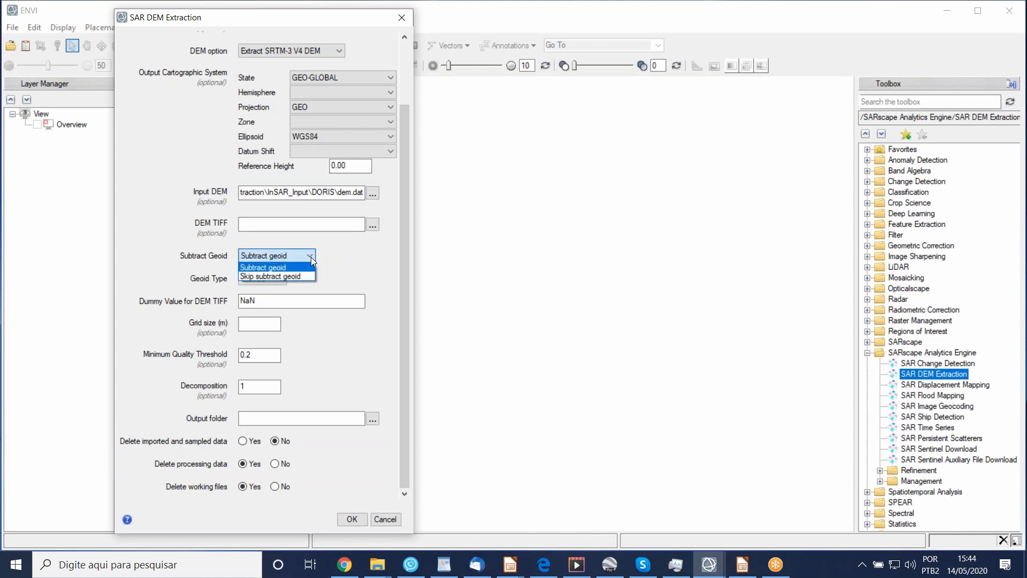
{"action": "left_click", "coordinate": [353, 266]}
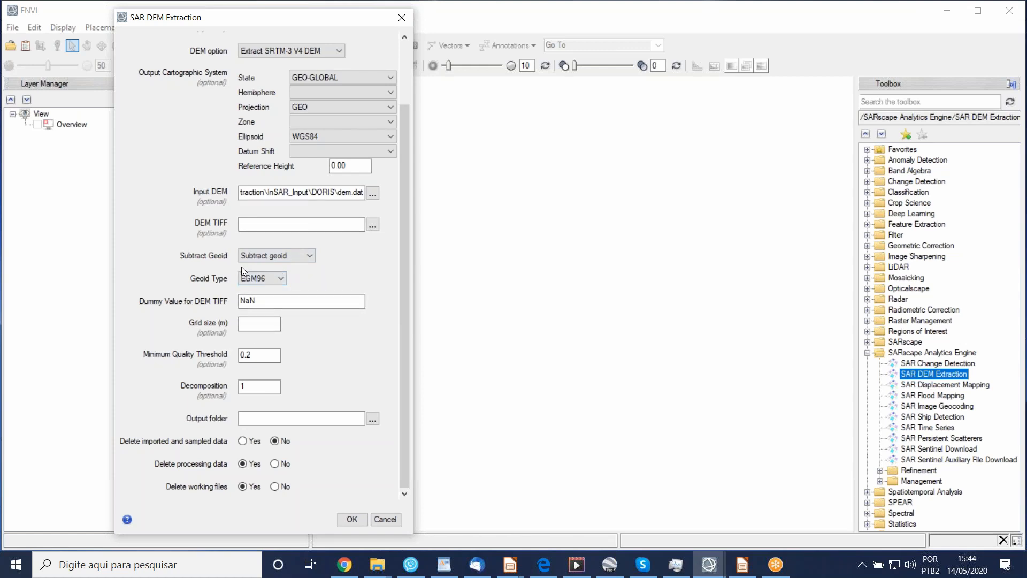
{"action": "left_click", "coordinate": [309, 257]}
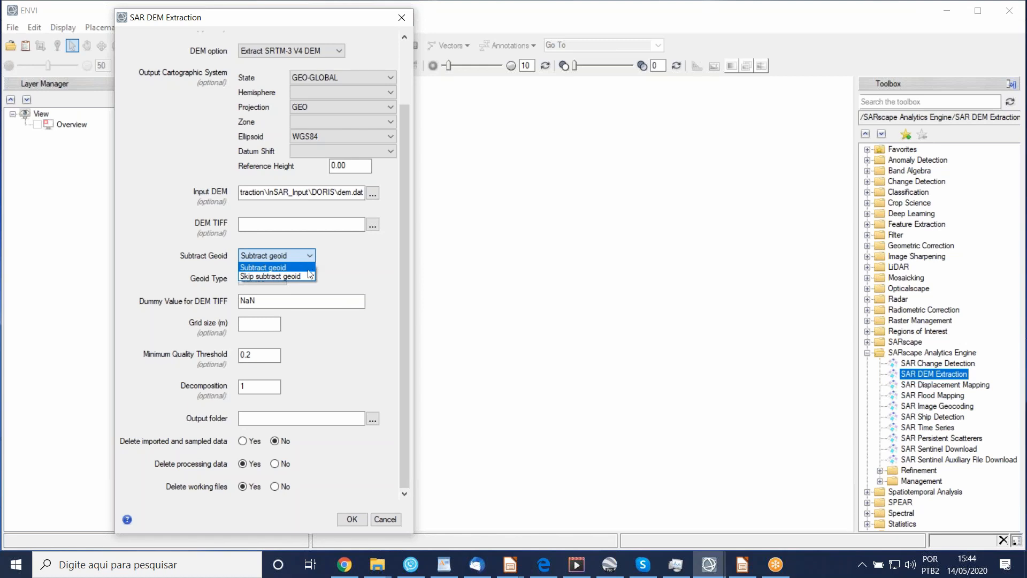
{"action": "left_click", "coordinate": [301, 276]}
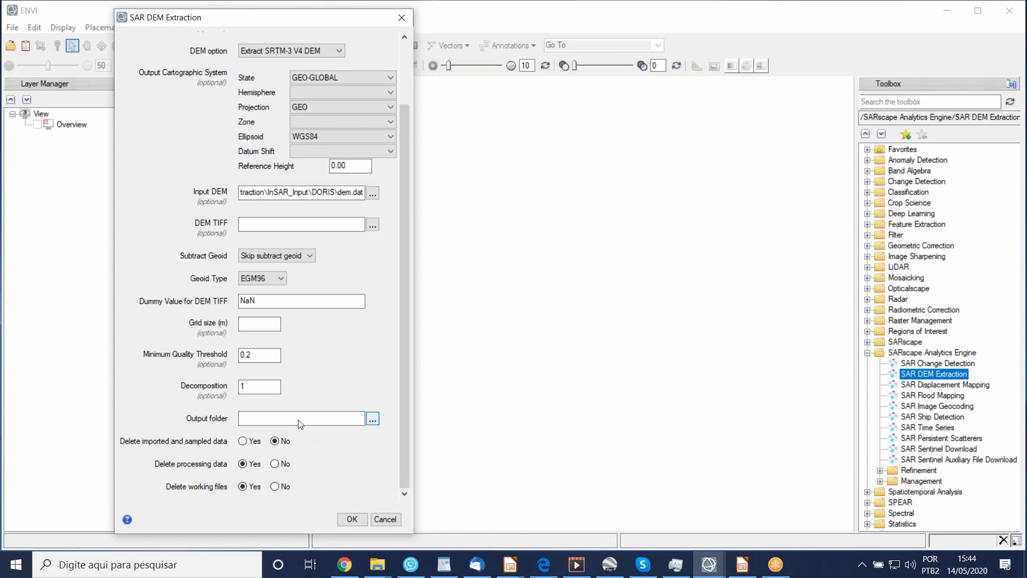
- Set the output folder to D:\SAR_Analytics\Treinamento and run the DEM extraction
{"action": "left_click", "coordinate": [372, 419]}
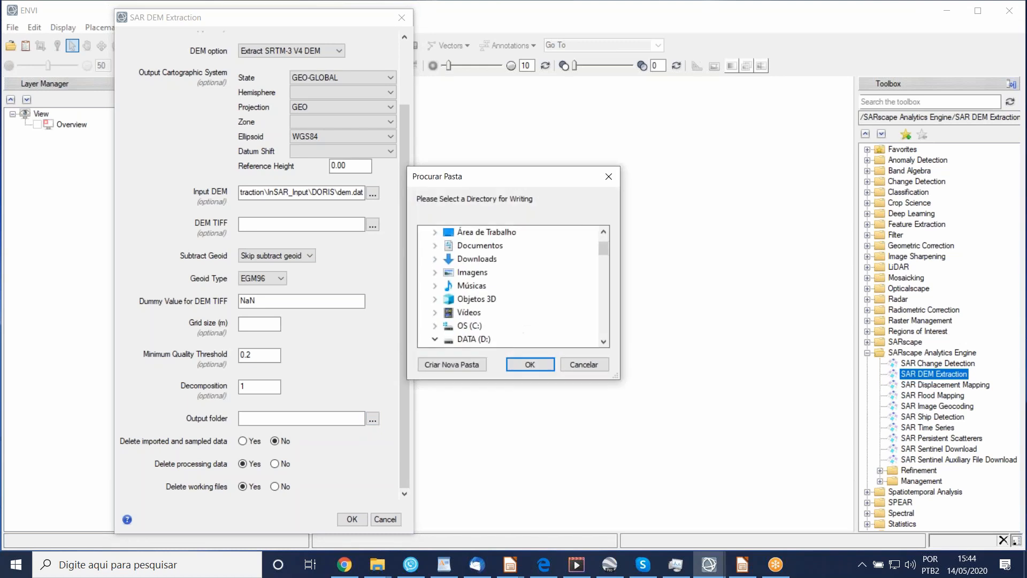
{"action": "scroll", "coordinate": [608, 248], "scroll_direction": "down", "scroll_amount": 3}
{"action": "scroll", "coordinate": [525, 267], "scroll_direction": "up", "scroll_amount": 2}
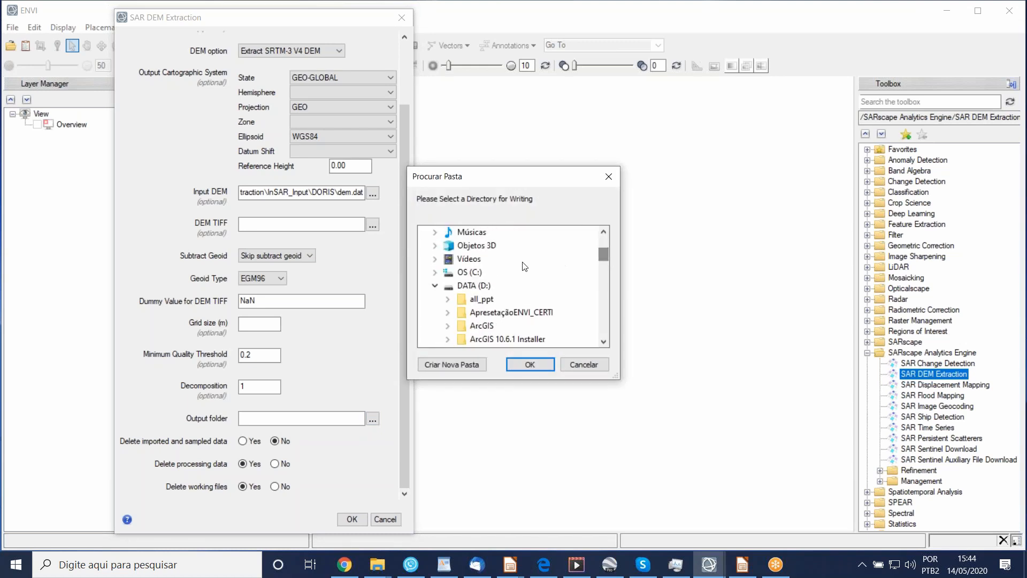
{"action": "scroll", "coordinate": [540, 313], "scroll_direction": "down", "scroll_amount": 5}
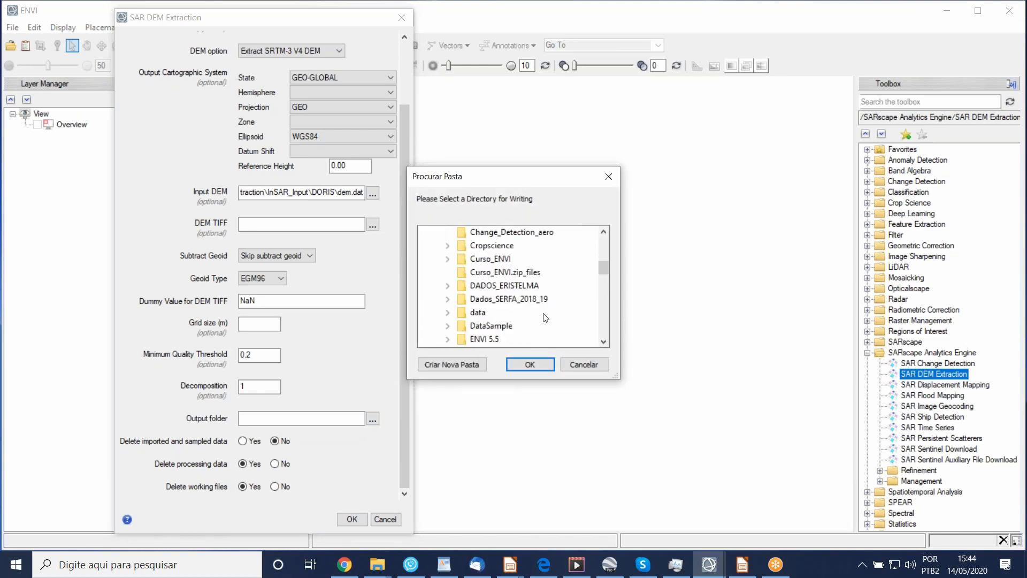
{"action": "scroll", "coordinate": [543, 316], "scroll_direction": "down", "scroll_amount": 1}
{"action": "scroll", "coordinate": [544, 313], "scroll_direction": "up", "scroll_amount": 1}
{"action": "scroll", "coordinate": [543, 313], "scroll_direction": "up", "scroll_amount": 5}
{"action": "scroll", "coordinate": [541, 317], "scroll_direction": "down", "scroll_amount": 9}
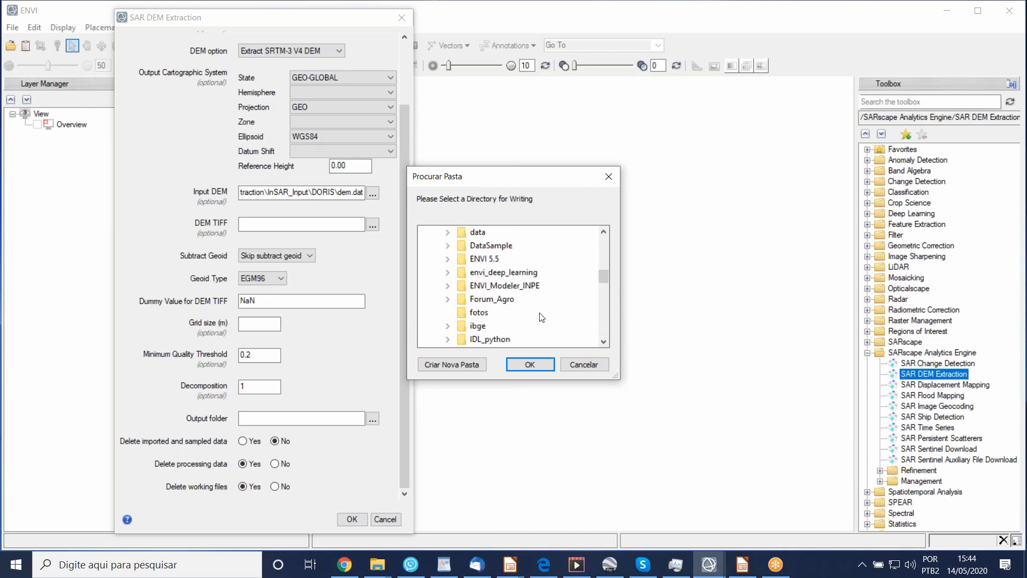
{"action": "scroll", "coordinate": [540, 319], "scroll_direction": "down", "scroll_amount": 10}
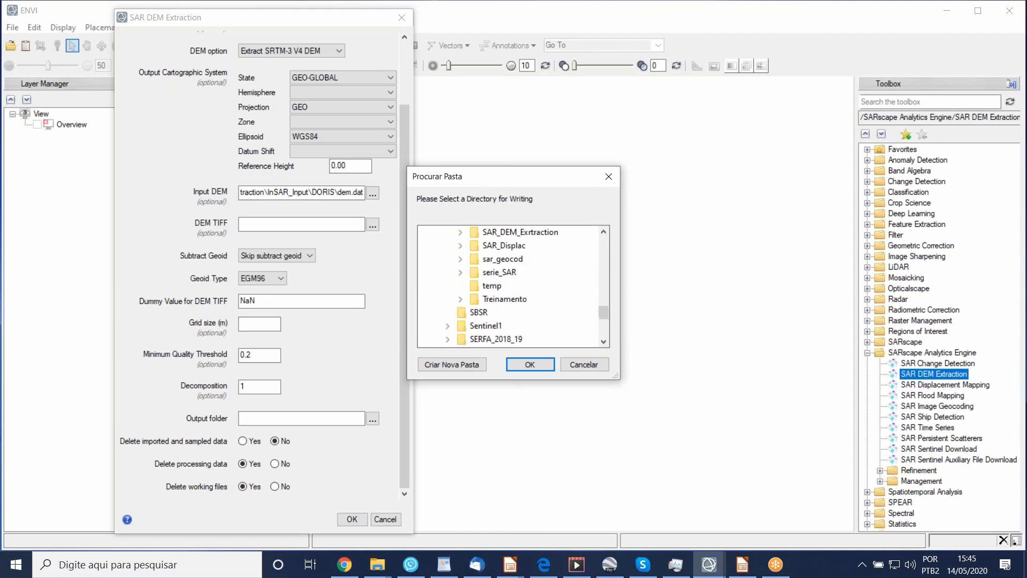
{"action": "double_click", "coordinate": [506, 299]}
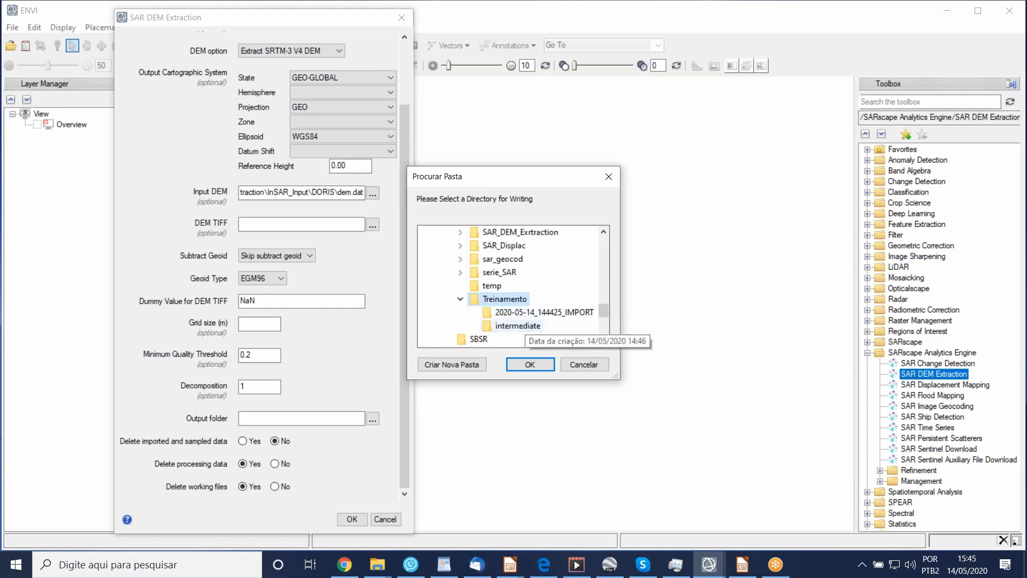
{"action": "left_click", "coordinate": [530, 364]}
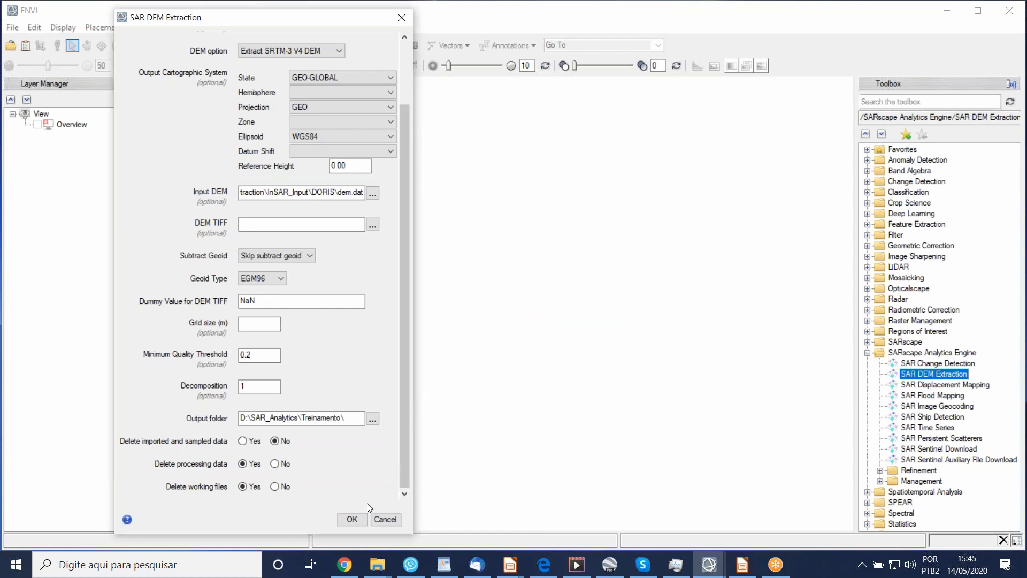
{"action": "left_click", "coordinate": [360, 519]}
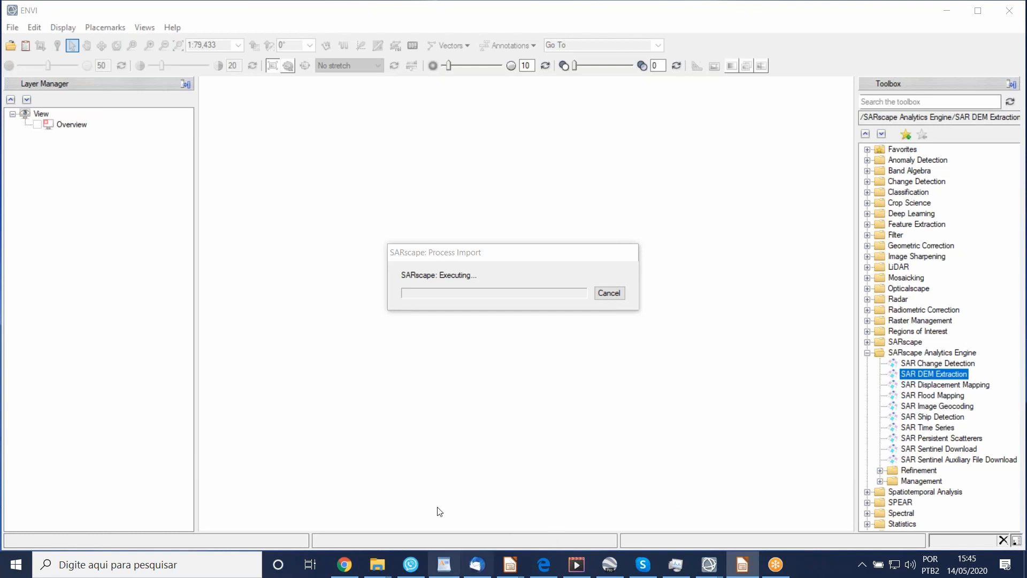
{"action": "mouse_move", "coordinate": [746, 572]}
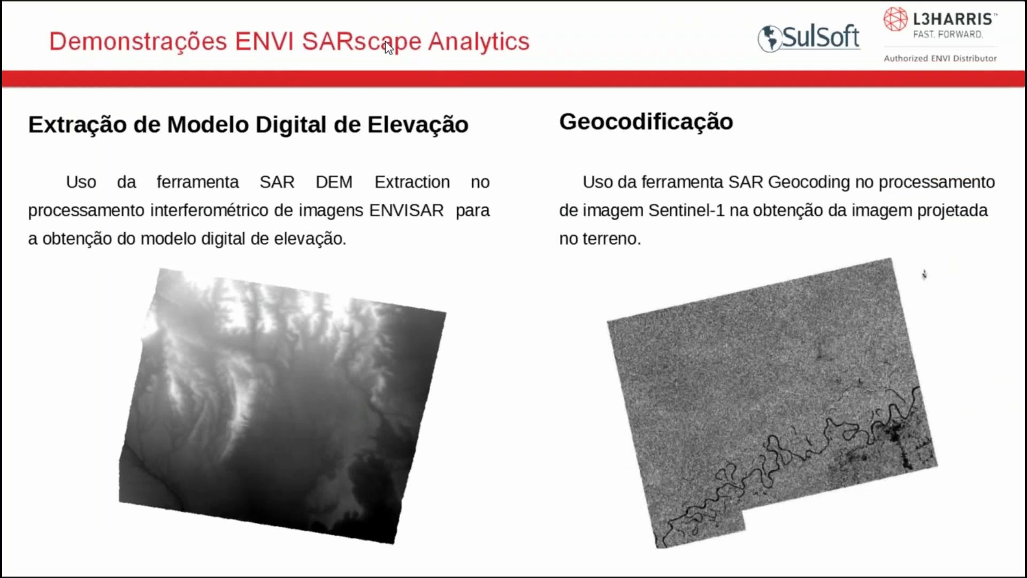
{"action": "left_click", "coordinate": [581, 316]}
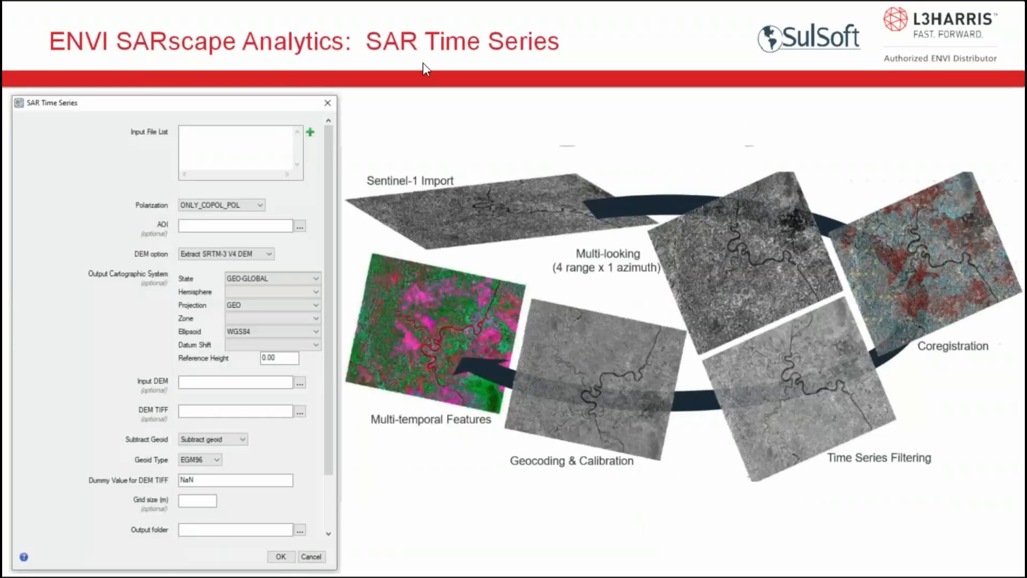
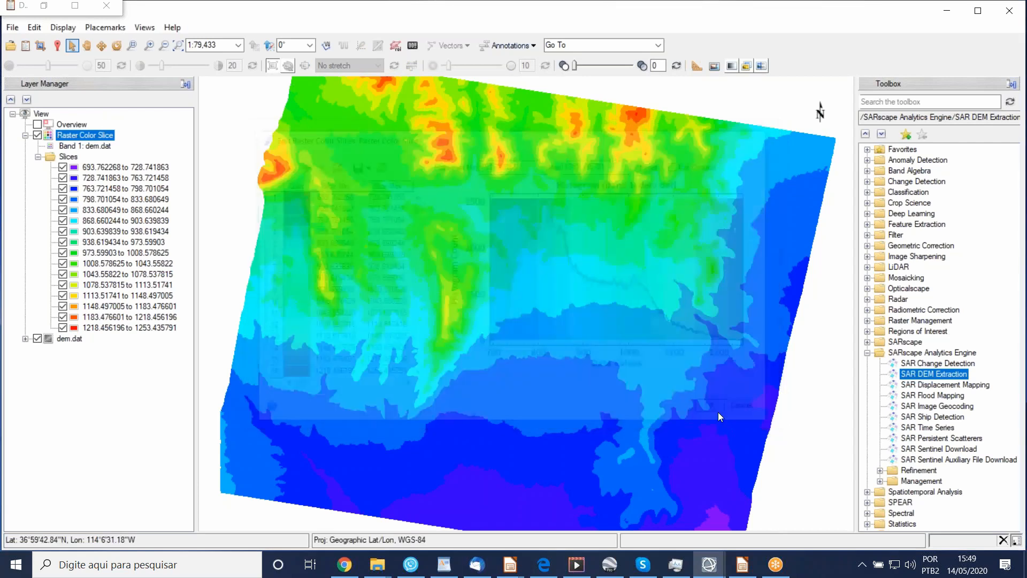
- Remove the raster color slice and then all remaining layers from the view
{"action": "scroll", "coordinate": [544, 335], "scroll_direction": "down", "scroll_amount": 1}
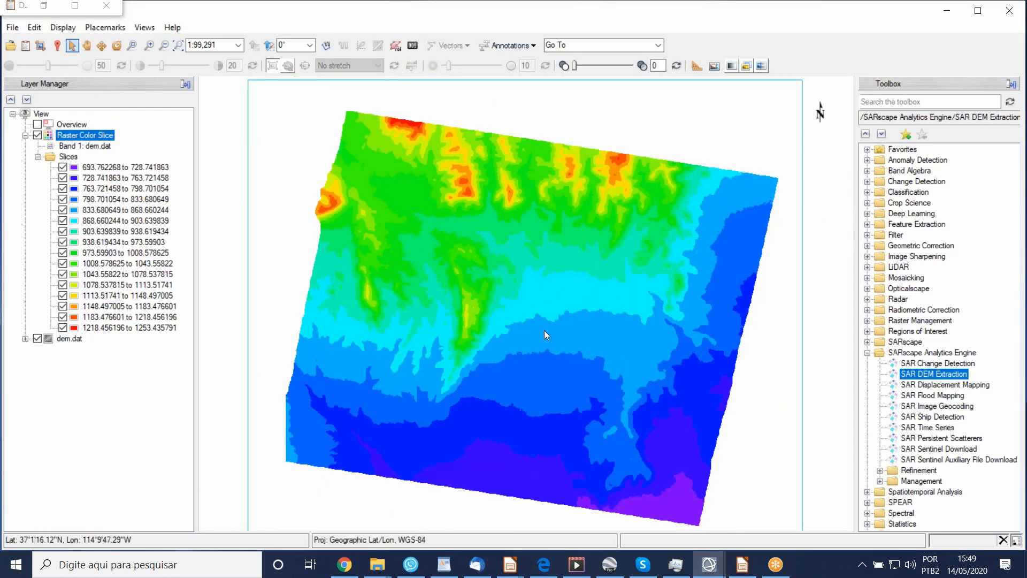
{"action": "scroll", "coordinate": [544, 332], "scroll_direction": "up", "scroll_amount": 1}
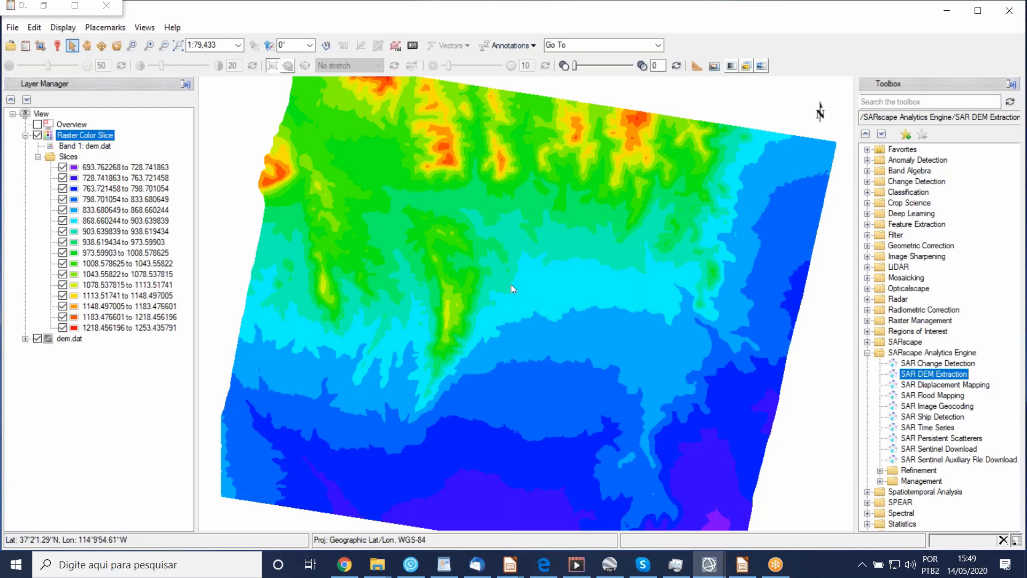
{"action": "right_click", "coordinate": [87, 136]}
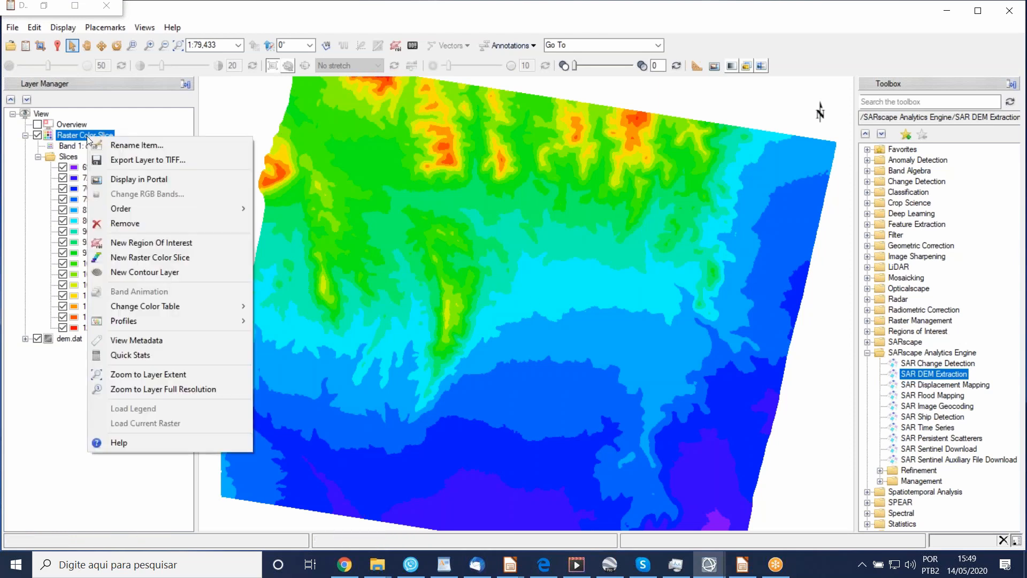
{"action": "left_click", "coordinate": [140, 223]}
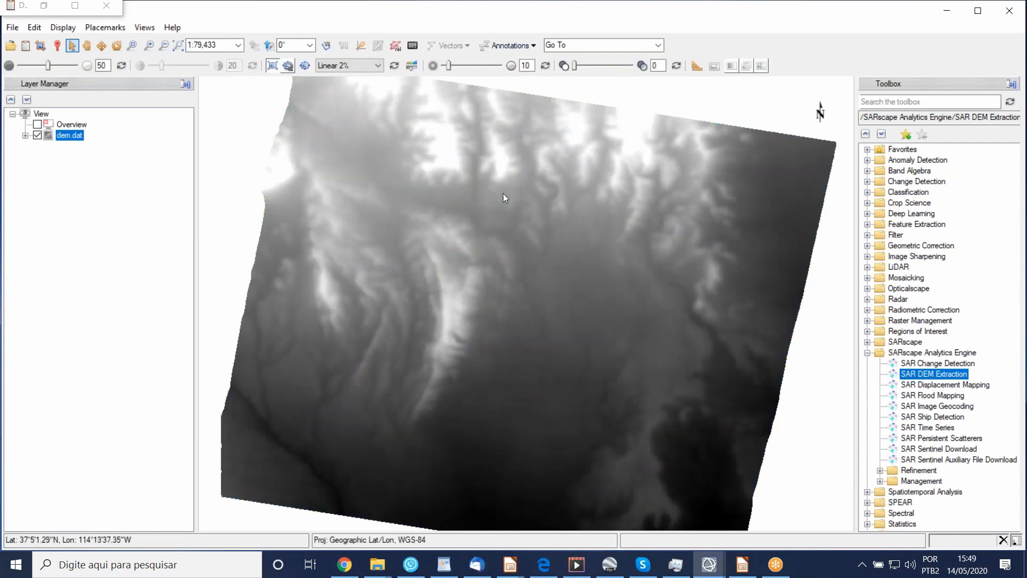
{"action": "right_click", "coordinate": [51, 112]}
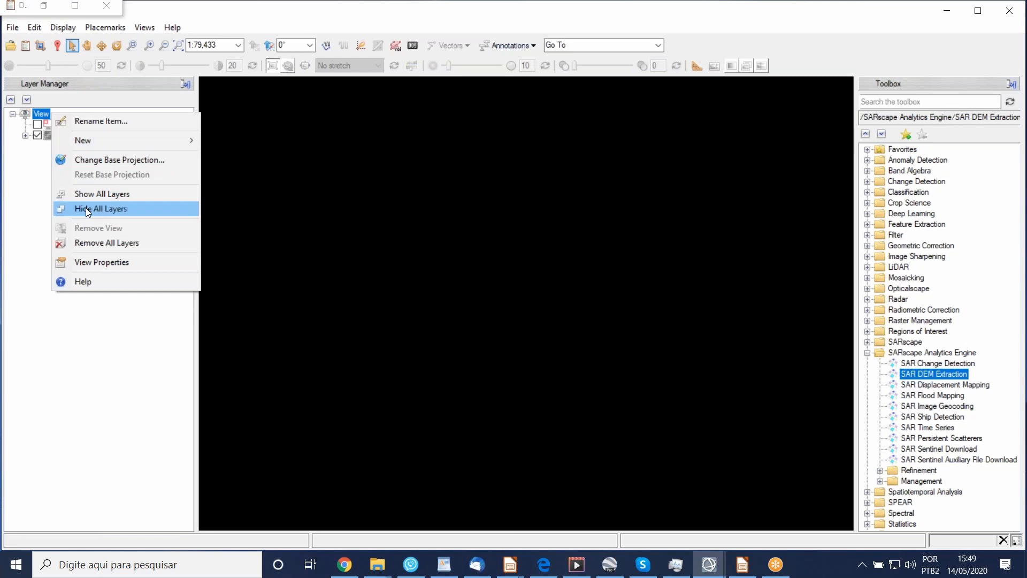
{"action": "left_click", "coordinate": [101, 242]}
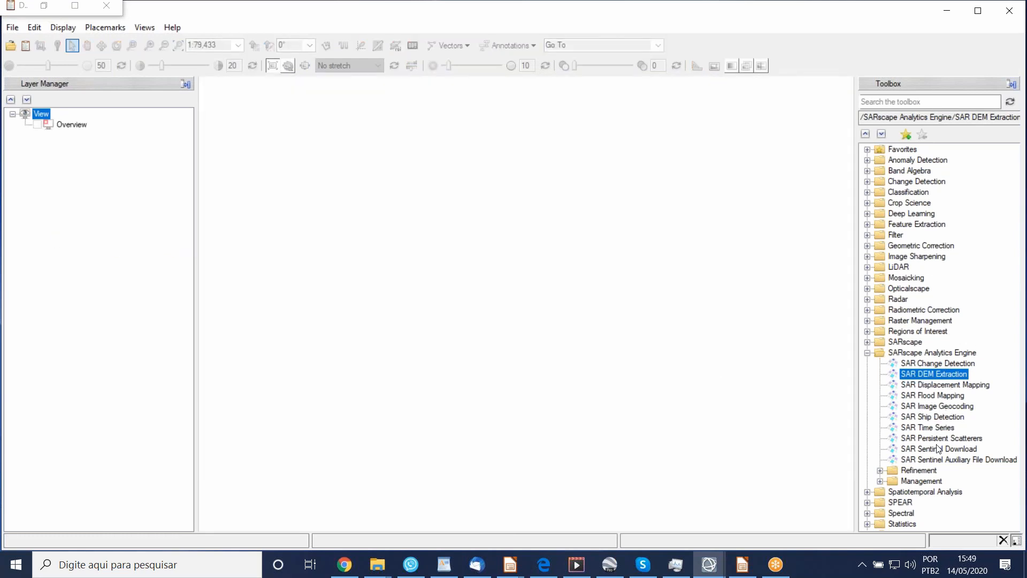
- Start SAR Image Geocoding and choose manifest.safe from the S1A_IW_SLC__1SDV_20200306T095649_20200306T095716_031553_03A29E_2A83 folder under sar_geocod as the input
{"action": "left_click", "coordinate": [943, 410]}
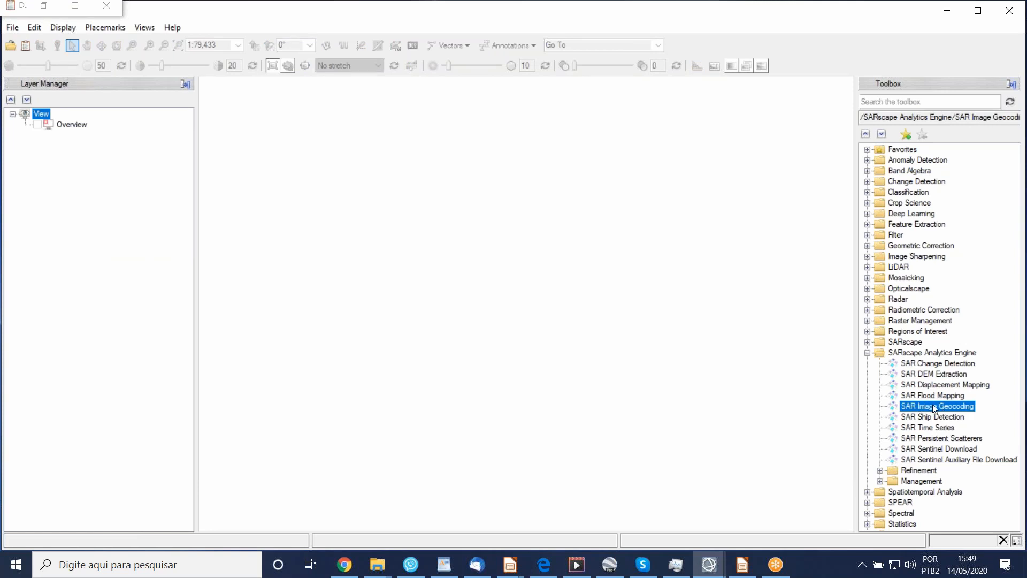
{"action": "double_click", "coordinate": [935, 407]}
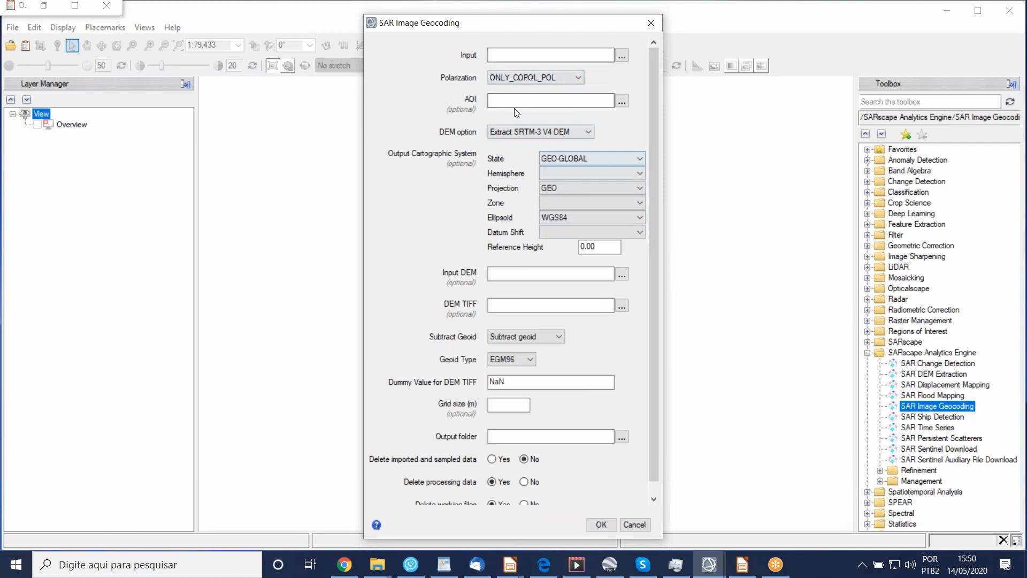
{"action": "left_click", "coordinate": [622, 55]}
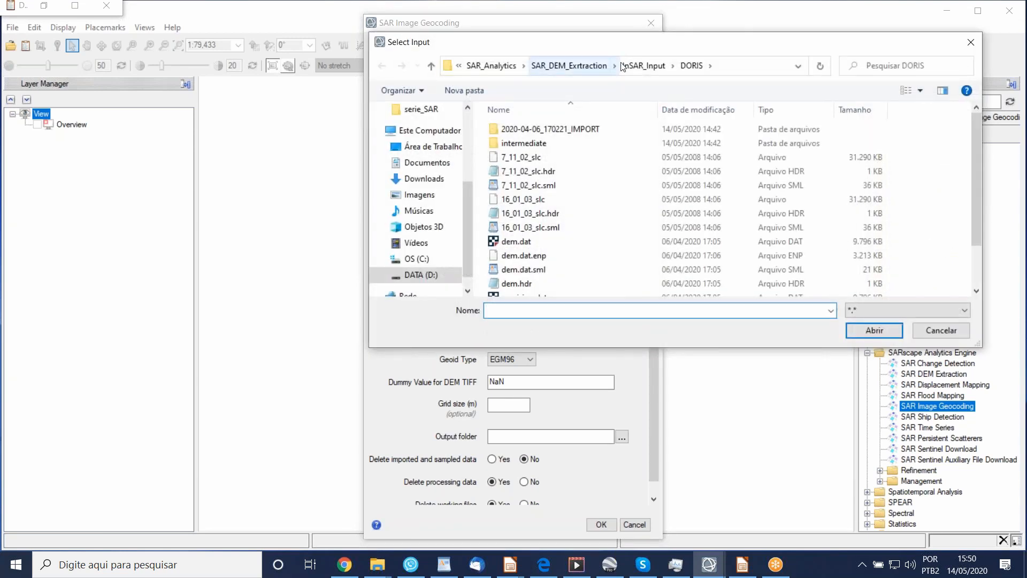
{"action": "left_click", "coordinate": [589, 67]}
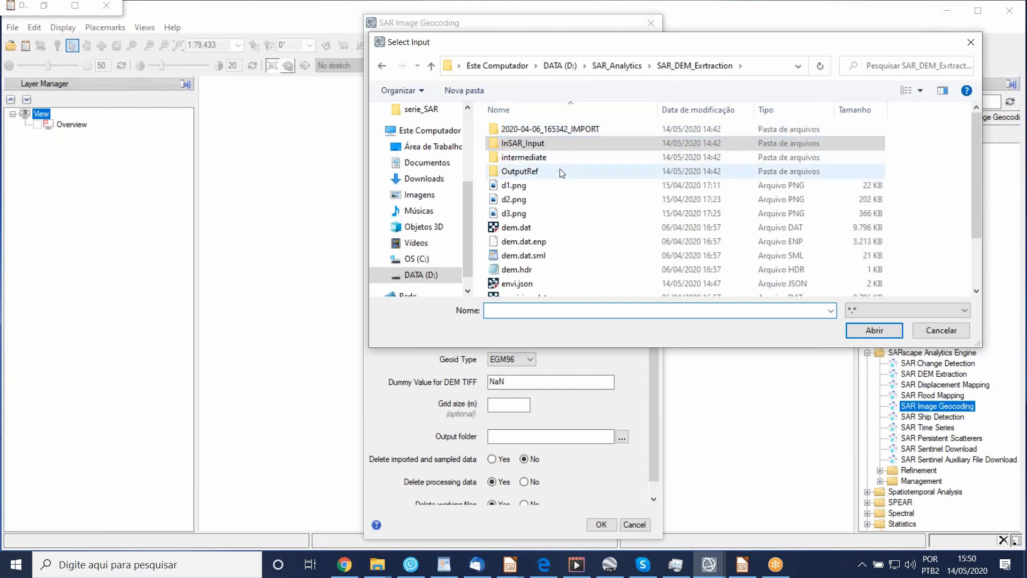
{"action": "scroll", "coordinate": [567, 160], "scroll_direction": "down", "scroll_amount": 2}
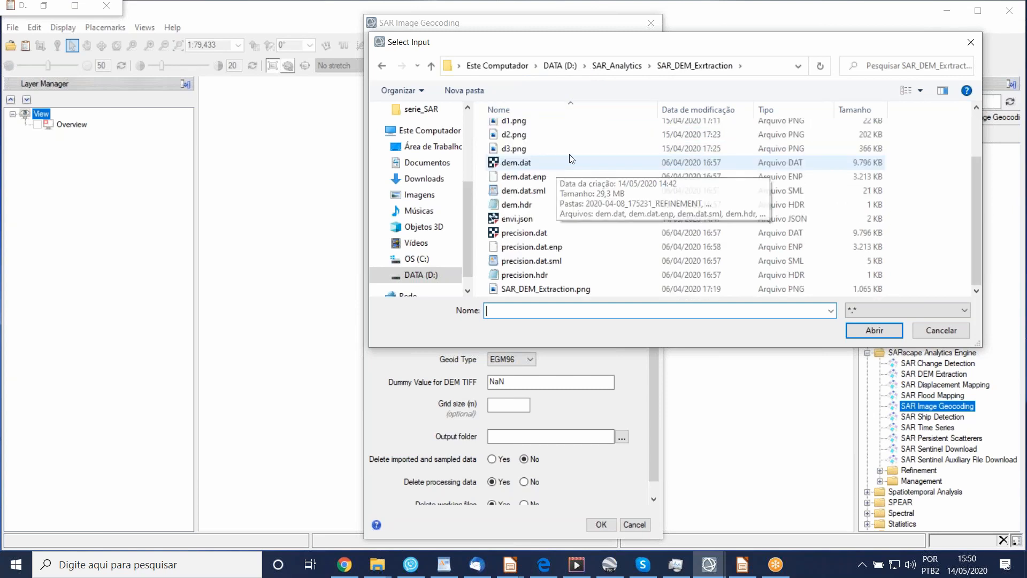
{"action": "scroll", "coordinate": [569, 155], "scroll_direction": "up", "scroll_amount": 2}
{"action": "left_click", "coordinate": [601, 71]}
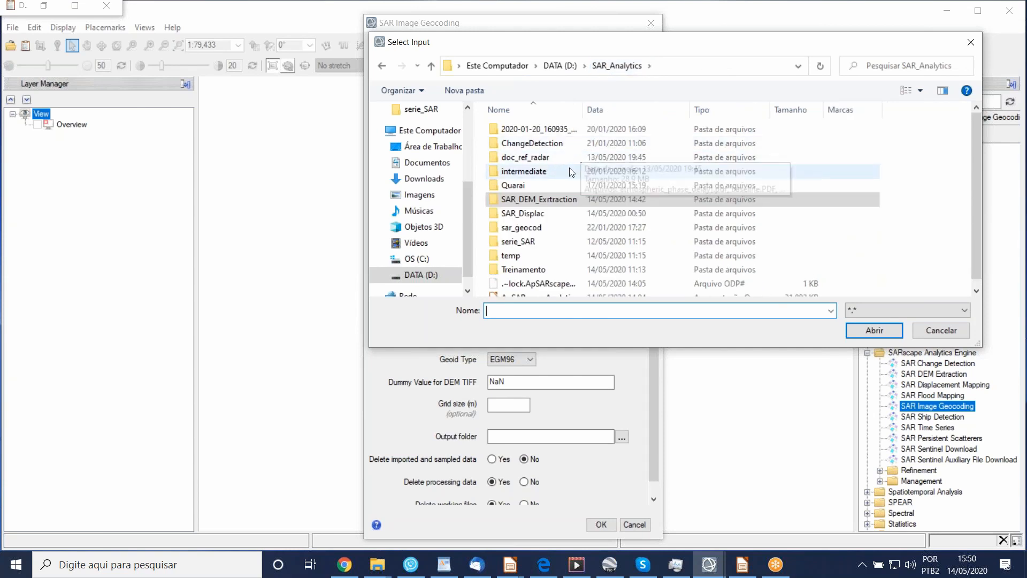
{"action": "double_click", "coordinate": [562, 228]}
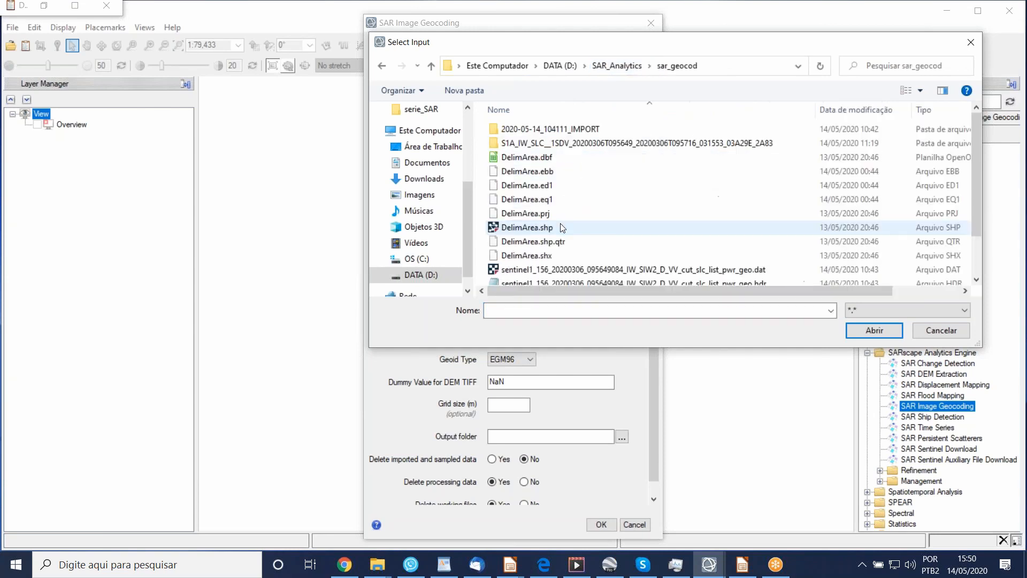
{"action": "left_click", "coordinate": [591, 143]}
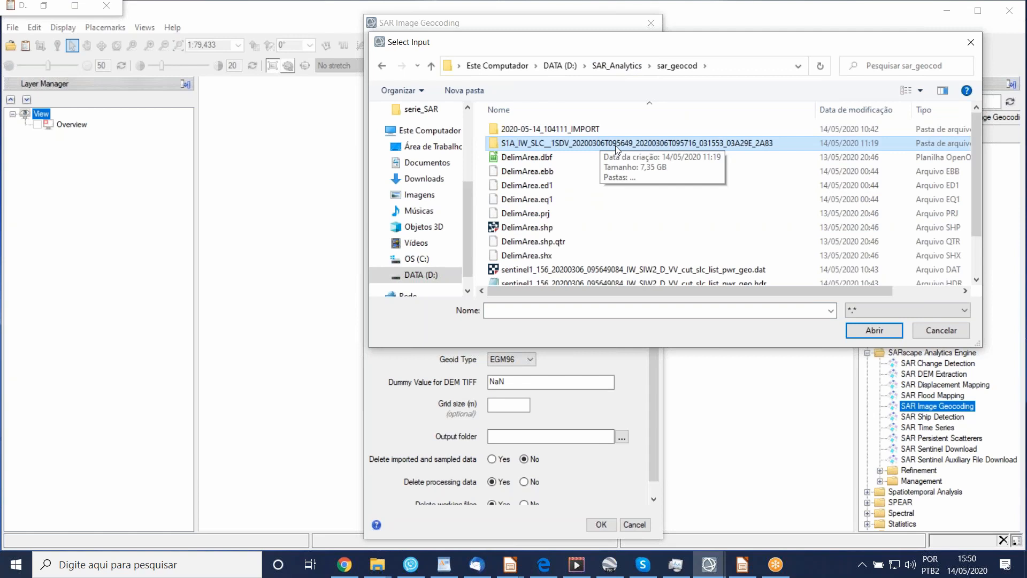
{"action": "double_click", "coordinate": [615, 144]}
{"action": "double_click", "coordinate": [611, 129]}
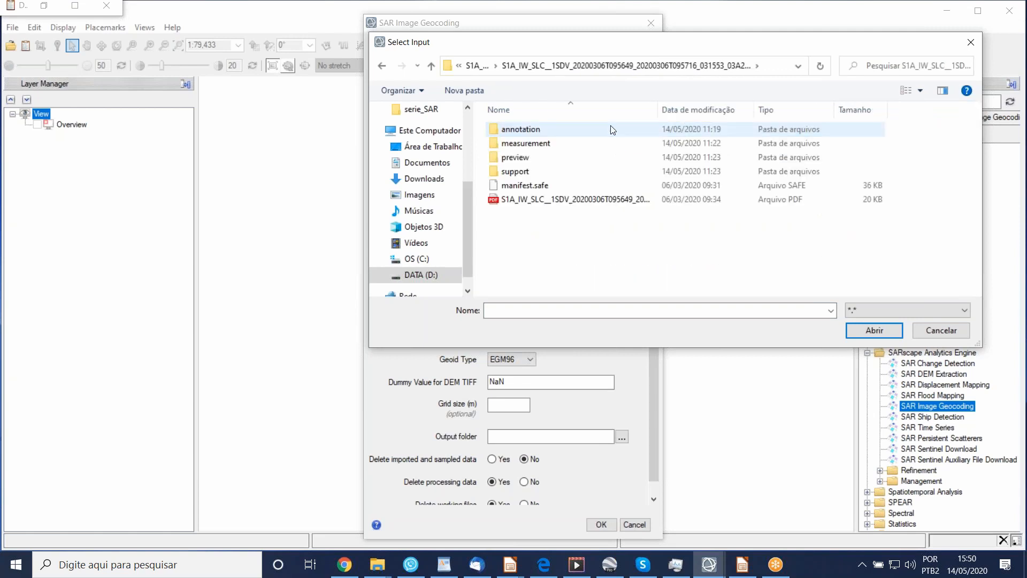
{"action": "left_click", "coordinate": [535, 186]}
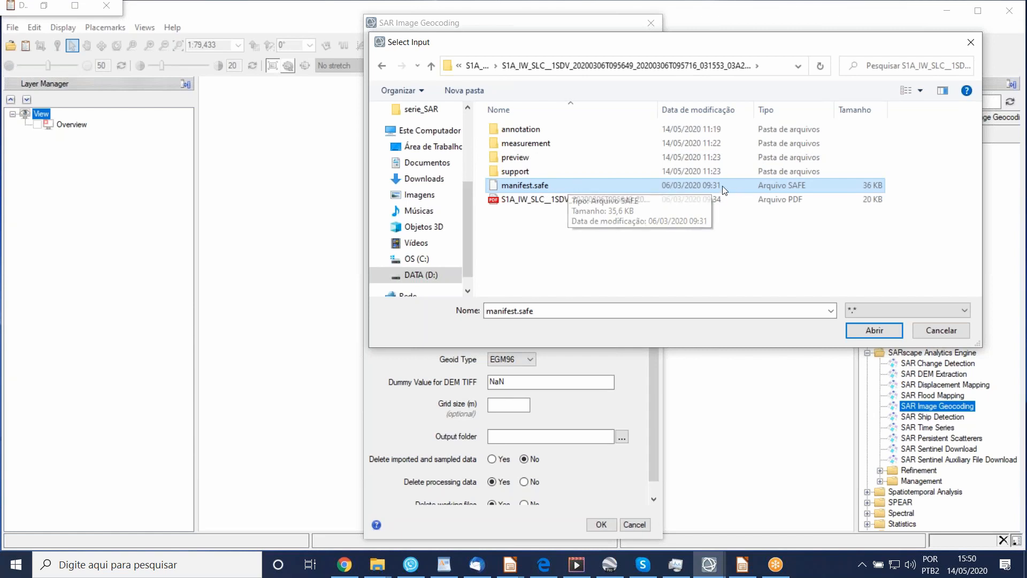
{"action": "left_click", "coordinate": [878, 326]}
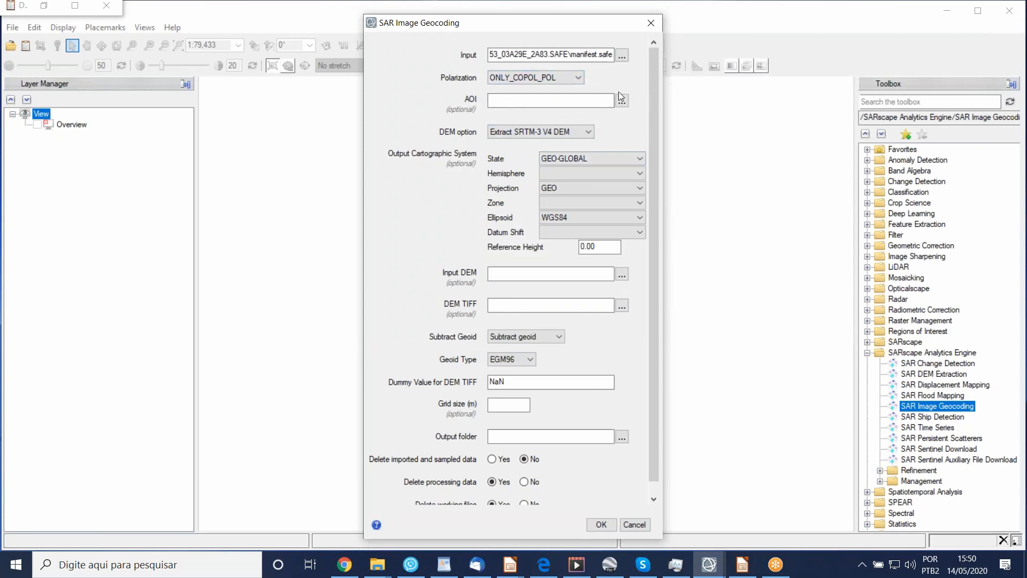
- Keep the polarization at ONLY_COPOL_POL and choose DelimArea.shp from the sar_geocod folder as the AOI
{"action": "left_click", "coordinate": [581, 79]}
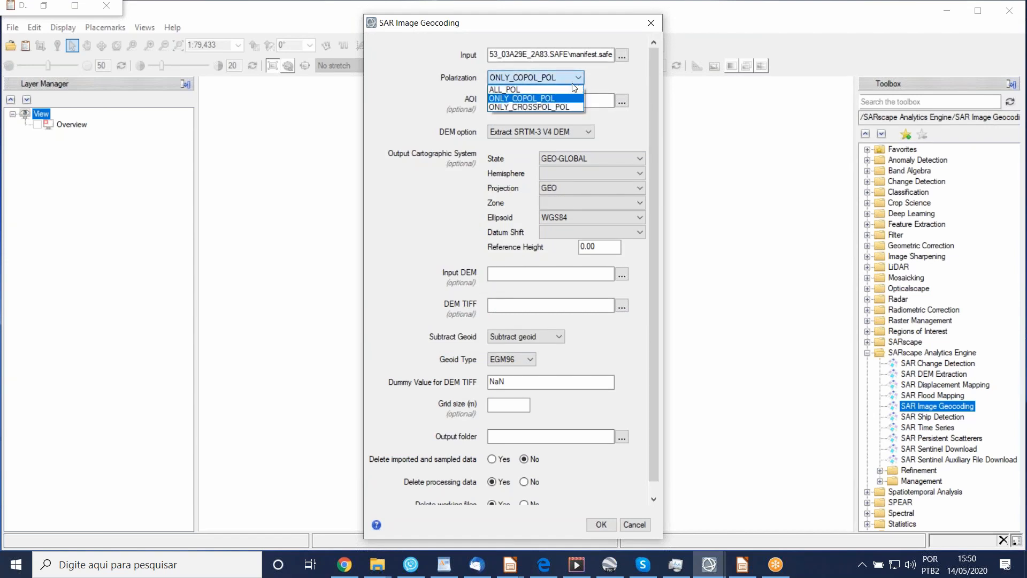
{"action": "left_click", "coordinate": [583, 78]}
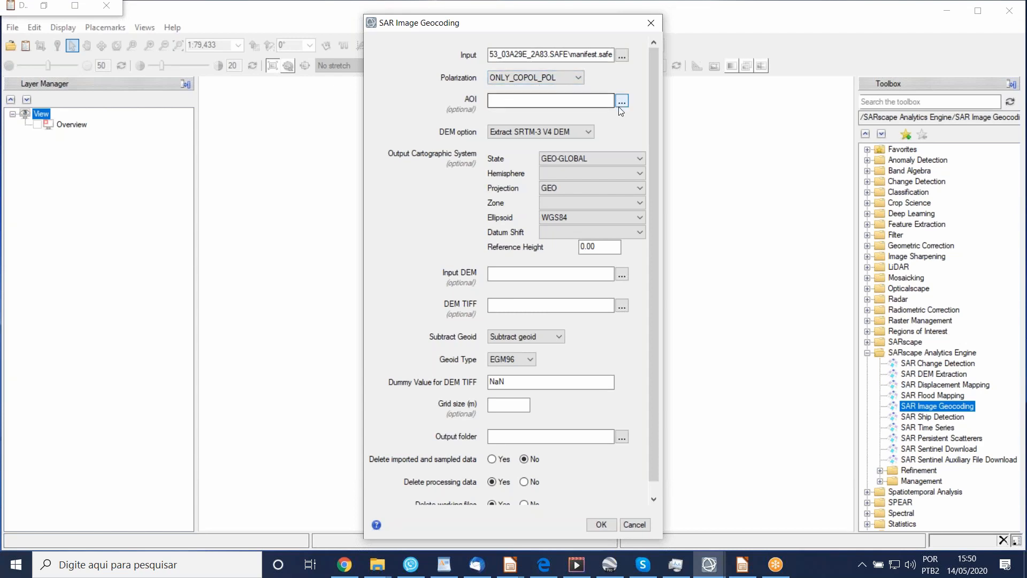
{"action": "left_click", "coordinate": [603, 101]}
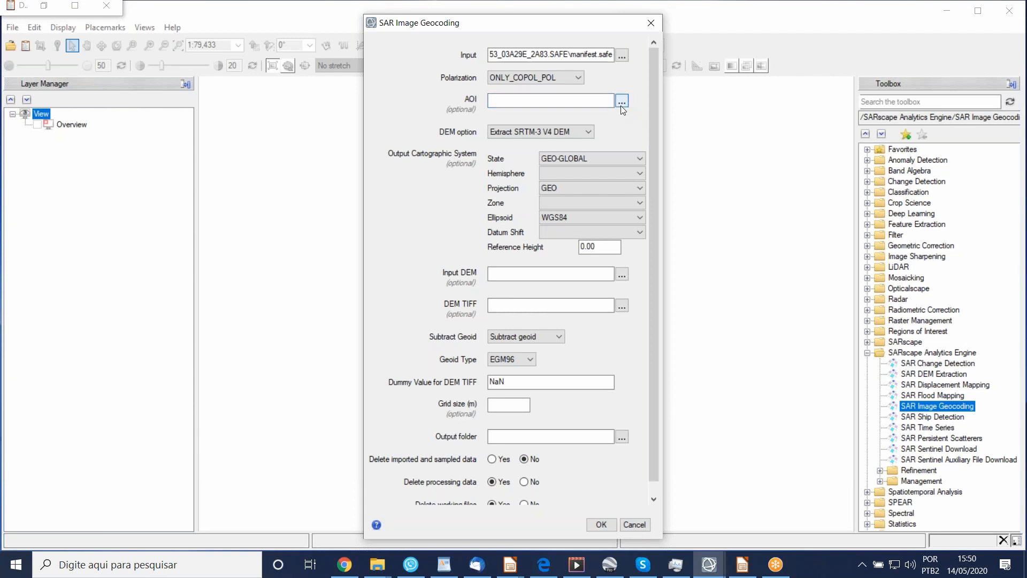
{"action": "left_click", "coordinate": [621, 105]}
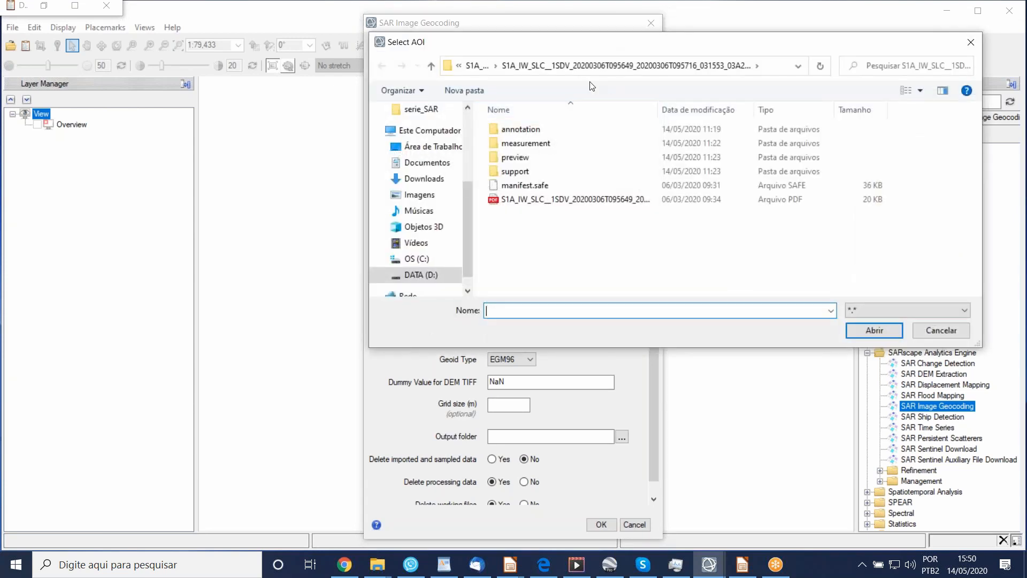
{"action": "left_click", "coordinate": [473, 66]}
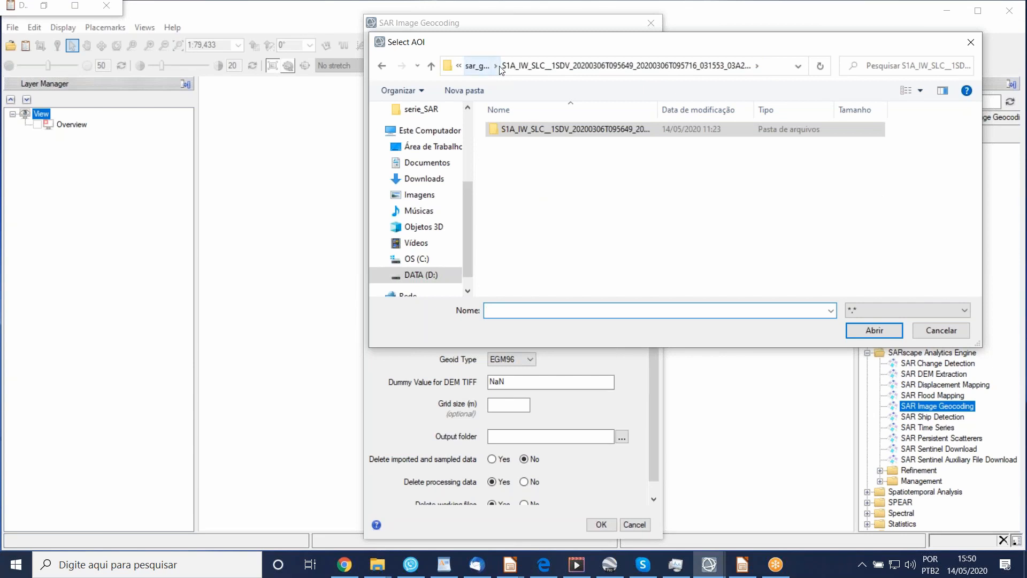
{"action": "left_click", "coordinate": [474, 68]}
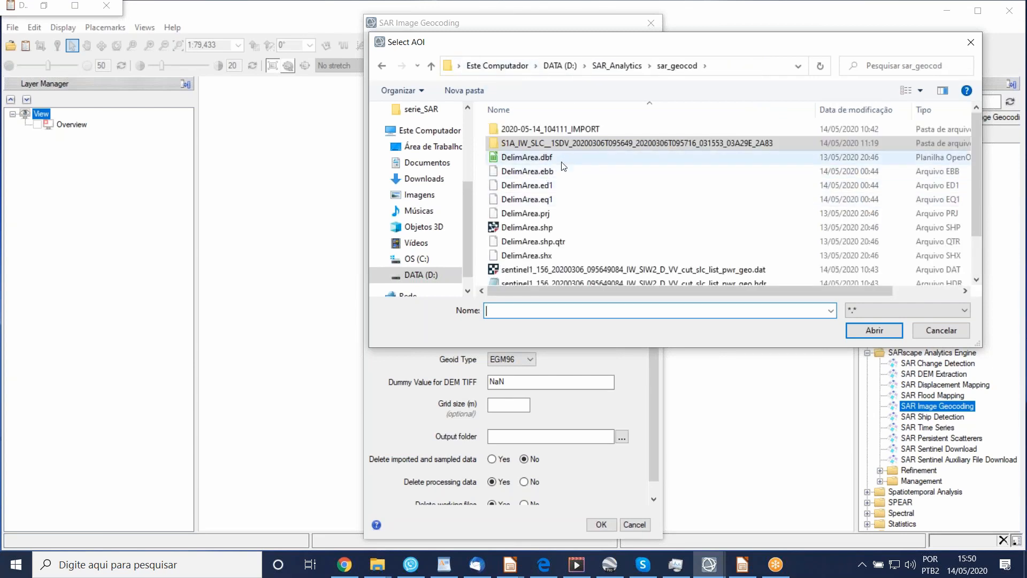
{"action": "left_click", "coordinate": [568, 227]}
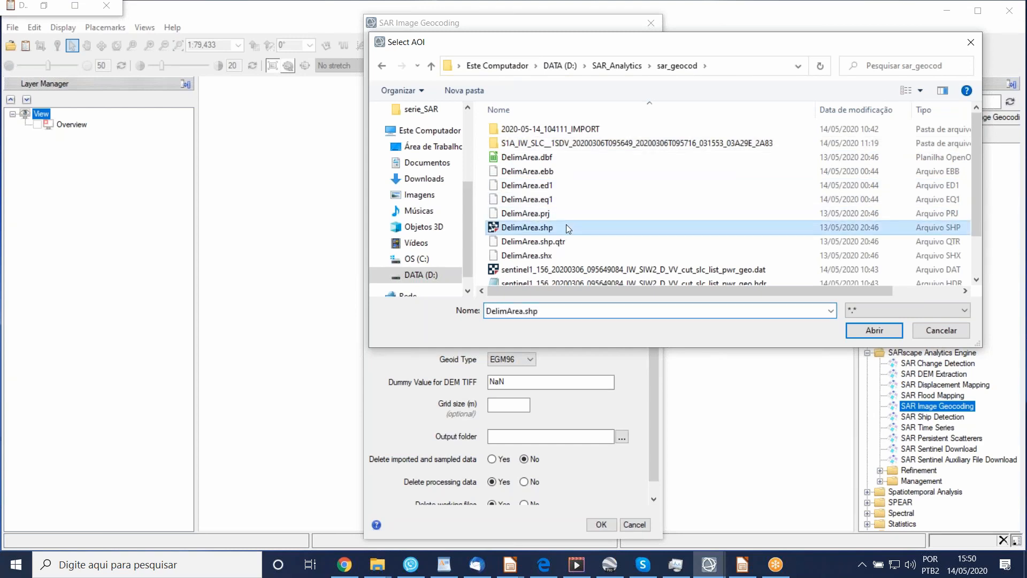
{"action": "left_click", "coordinate": [881, 333]}
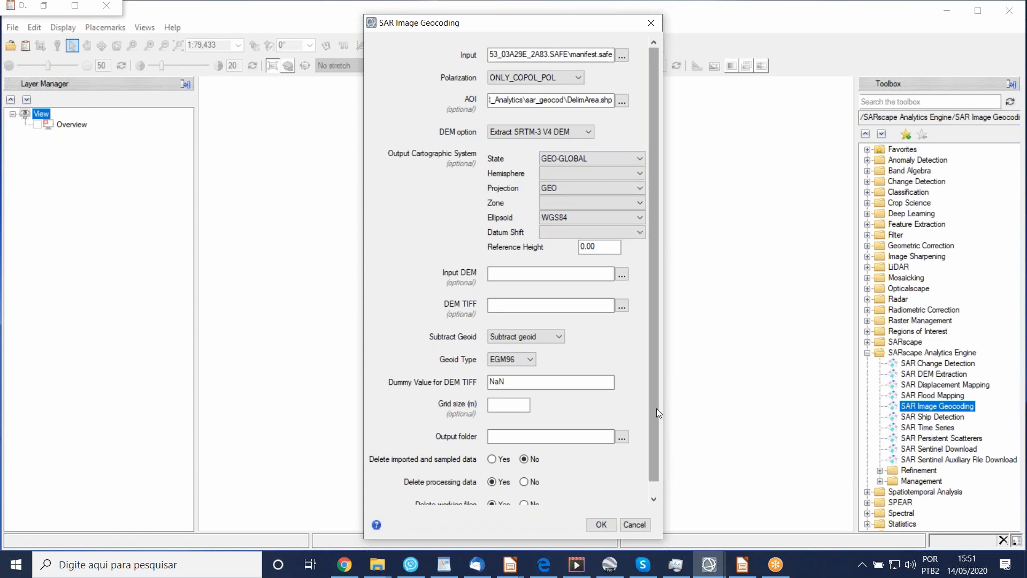
- Set the output folder to D:\SAR_Analytics\Treinamento and run the image geocoding
{"action": "scroll", "coordinate": [655, 418], "scroll_direction": "down", "scroll_amount": 1}
{"action": "scroll", "coordinate": [654, 418], "scroll_direction": "down", "scroll_amount": 1}
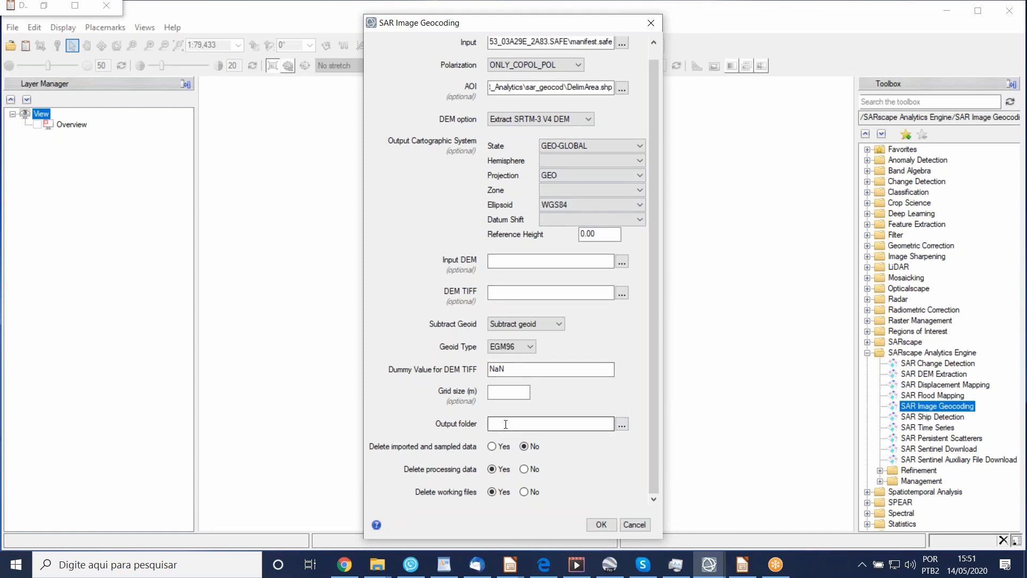
{"action": "left_click", "coordinate": [622, 424]}
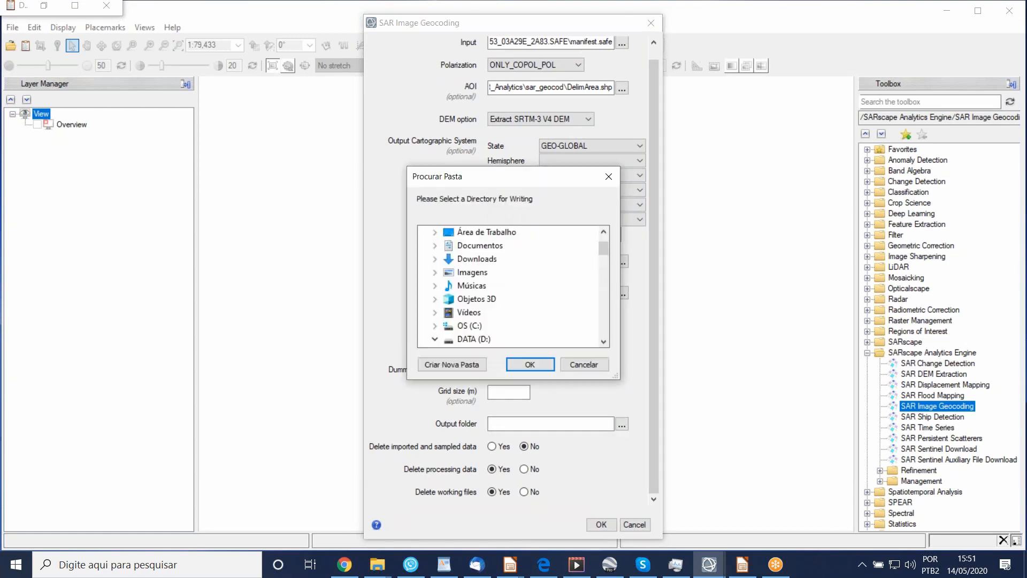
{"action": "left_click_drag", "start_coordinate": [603, 247], "coordinate": [613, 321]}
{"action": "left_click", "coordinate": [541, 362]}
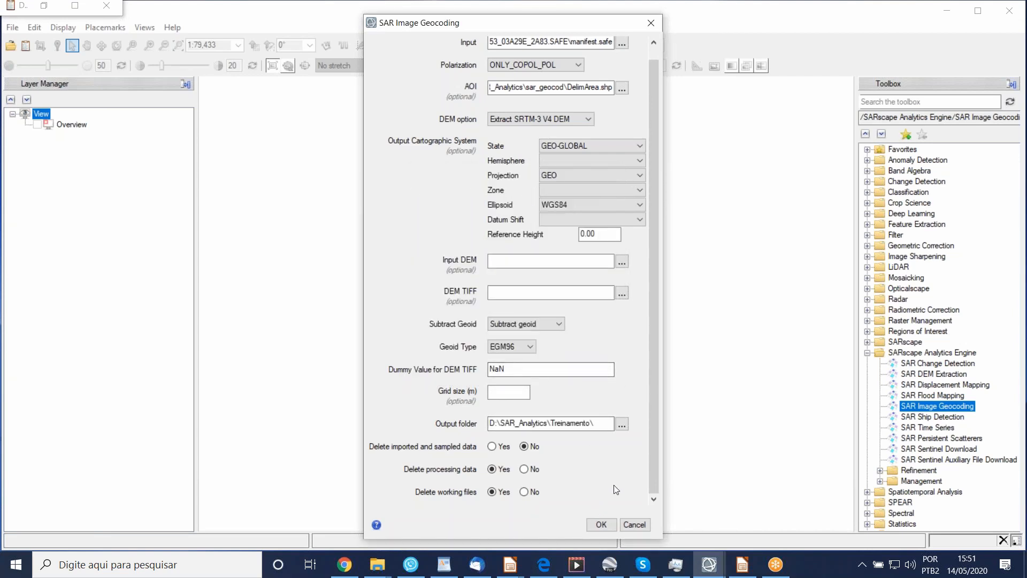
{"action": "left_click", "coordinate": [600, 525]}
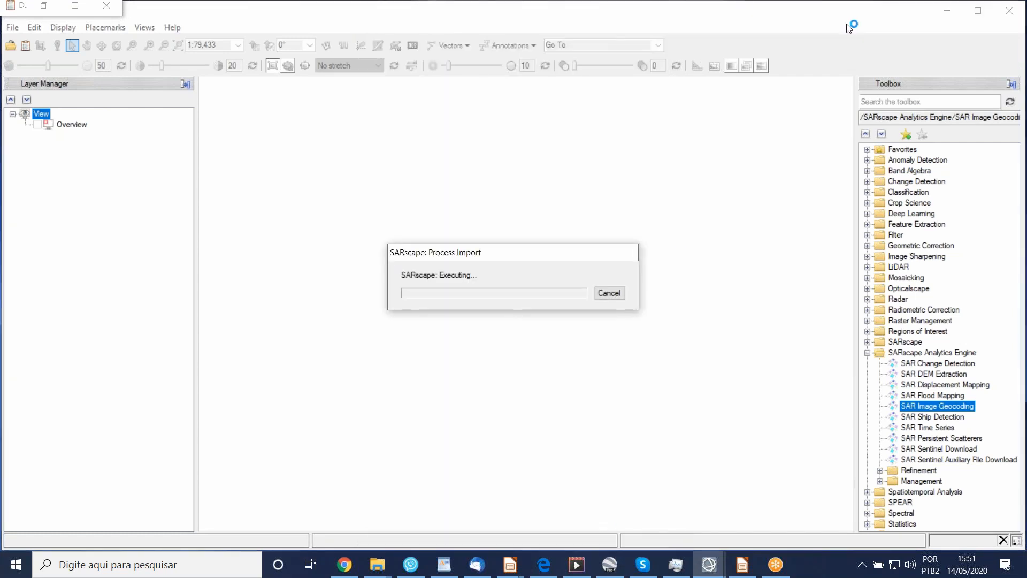
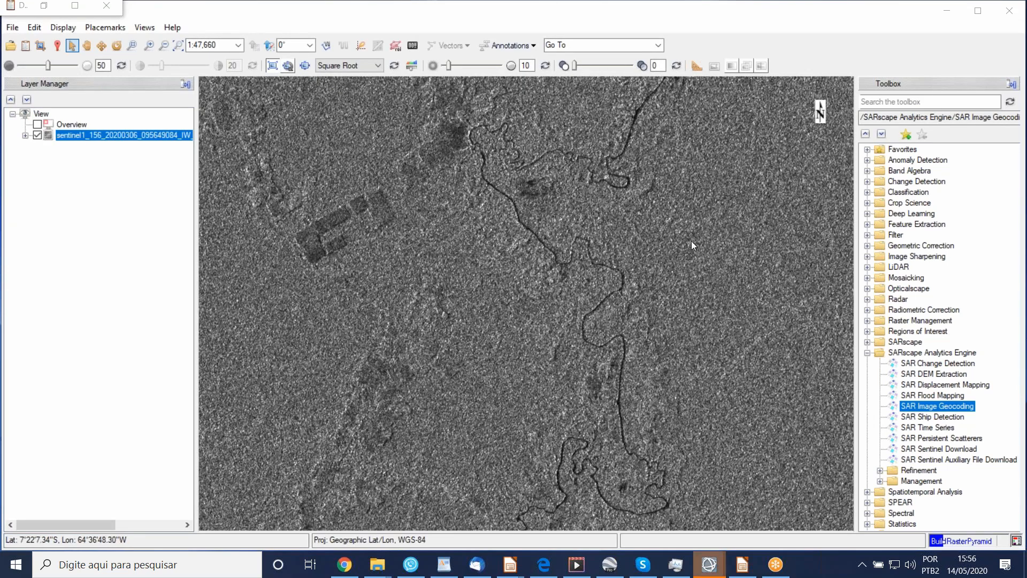
- Keep the Square Root stretch on the geocoded Sentinel-1 image and turn on the Overview
{"action": "left_click", "coordinate": [377, 67]}
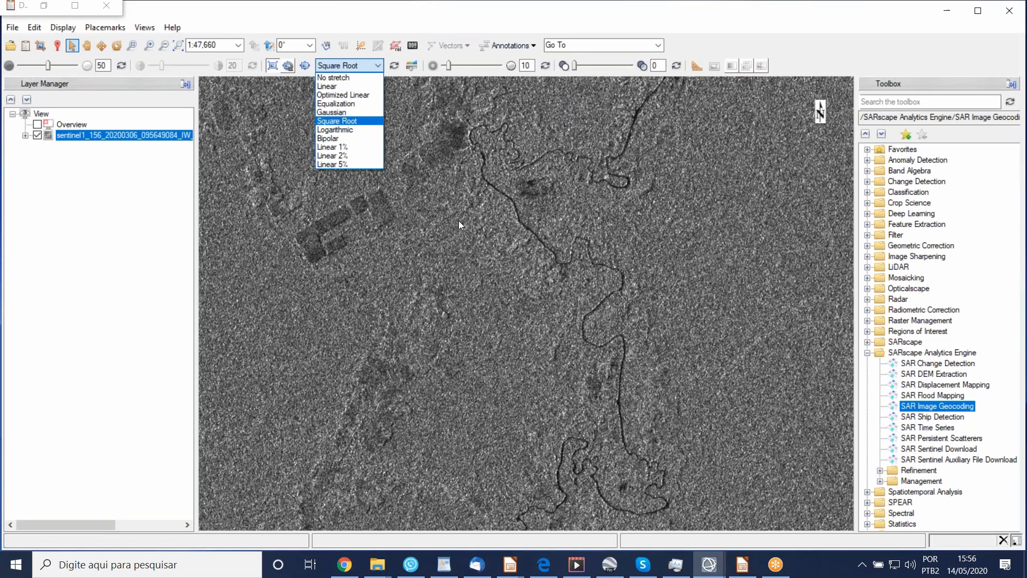
{"action": "scroll", "coordinate": [458, 224], "scroll_direction": "down", "scroll_amount": 5}
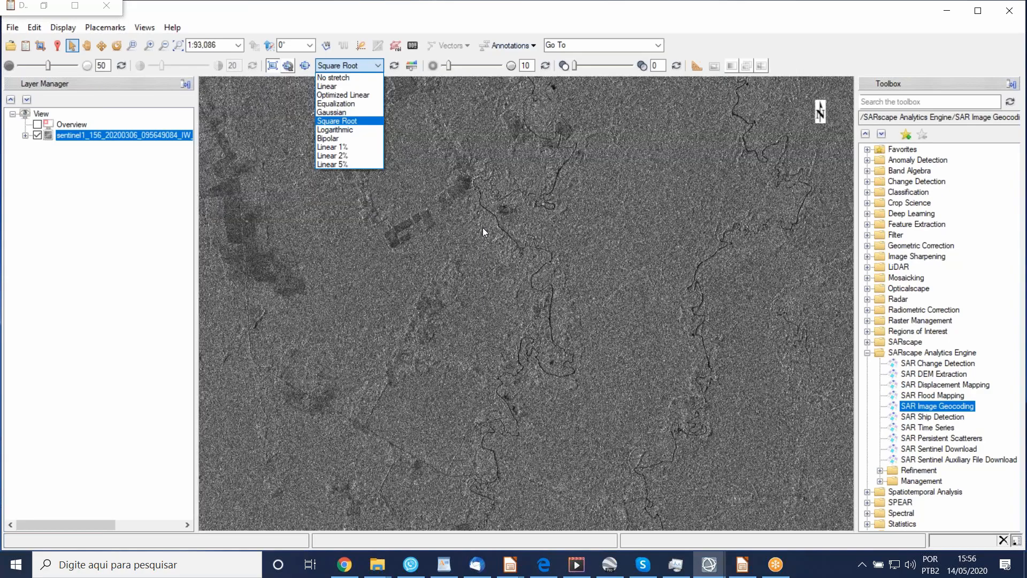
{"action": "scroll", "coordinate": [483, 230], "scroll_direction": "down", "scroll_amount": 2}
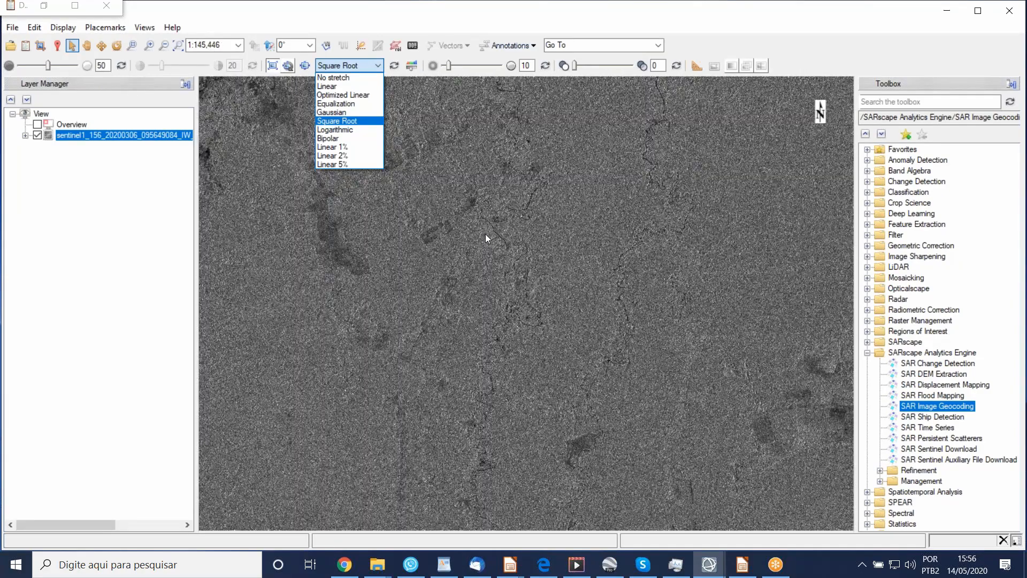
{"action": "left_click", "coordinate": [908, 36]}
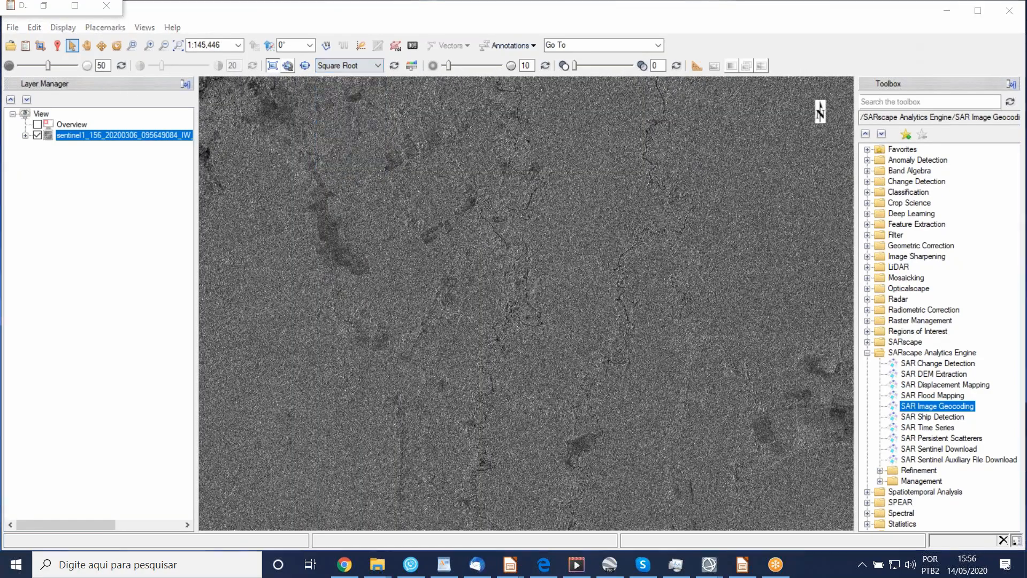
{"action": "left_click", "coordinate": [39, 125]}
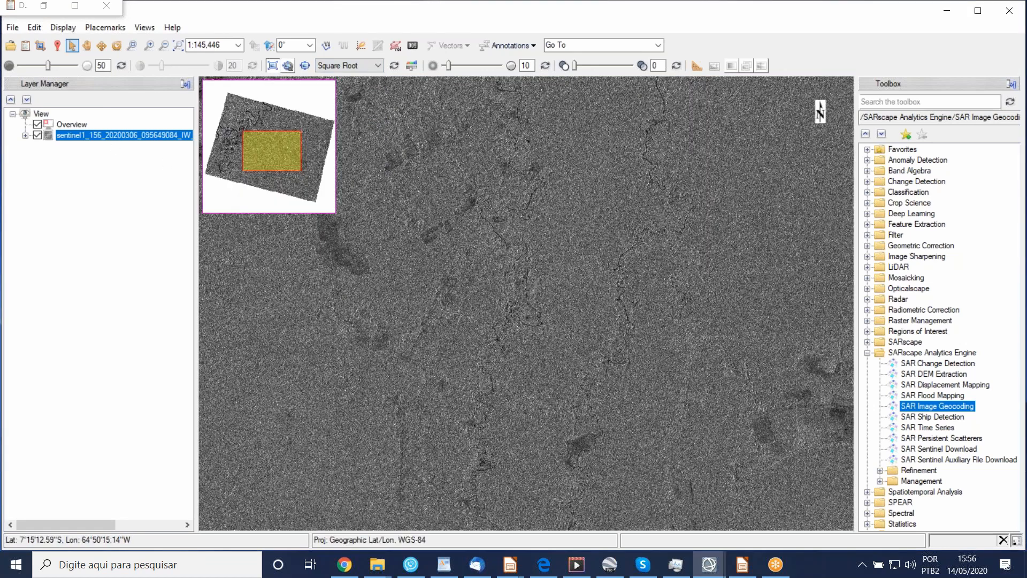
- Examine the river meanders and dark patches in the northwest of the geocoded Sentinel-1 image, up close and at full extent
{"action": "left_click", "coordinate": [239, 126]}
{"action": "scroll", "coordinate": [518, 377], "scroll_direction": "up", "scroll_amount": 2}
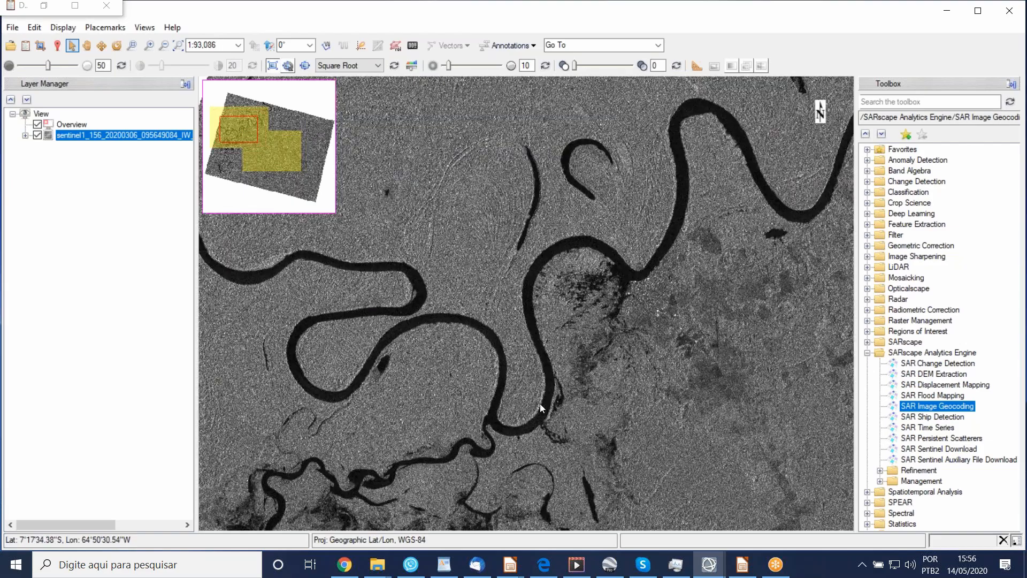
{"action": "scroll", "coordinate": [569, 401], "scroll_direction": "up", "scroll_amount": 1}
{"action": "left_click_drag", "start_coordinate": [570, 401], "coordinate": [447, 339]}
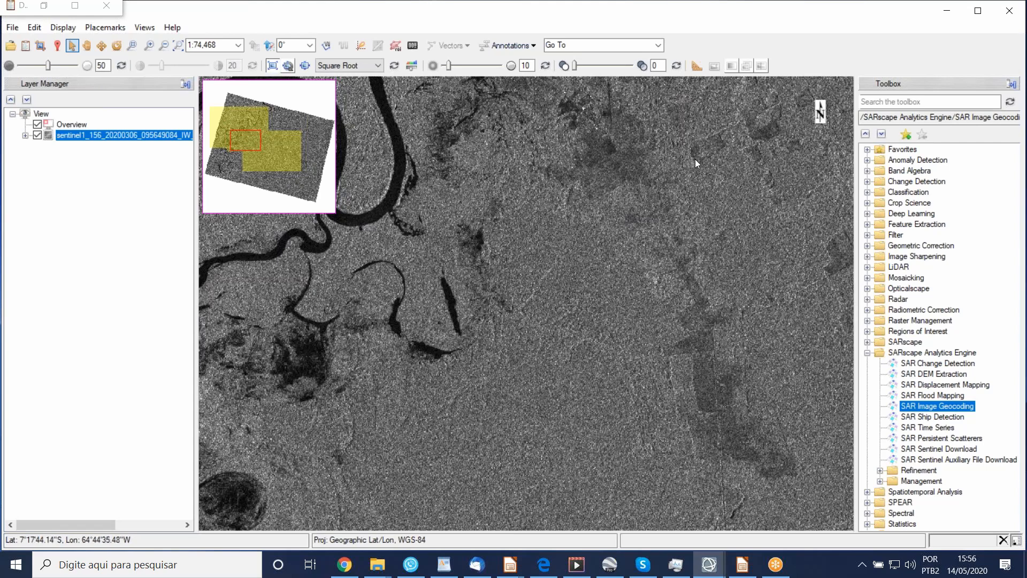
{"action": "left_click", "coordinate": [59, 125]}
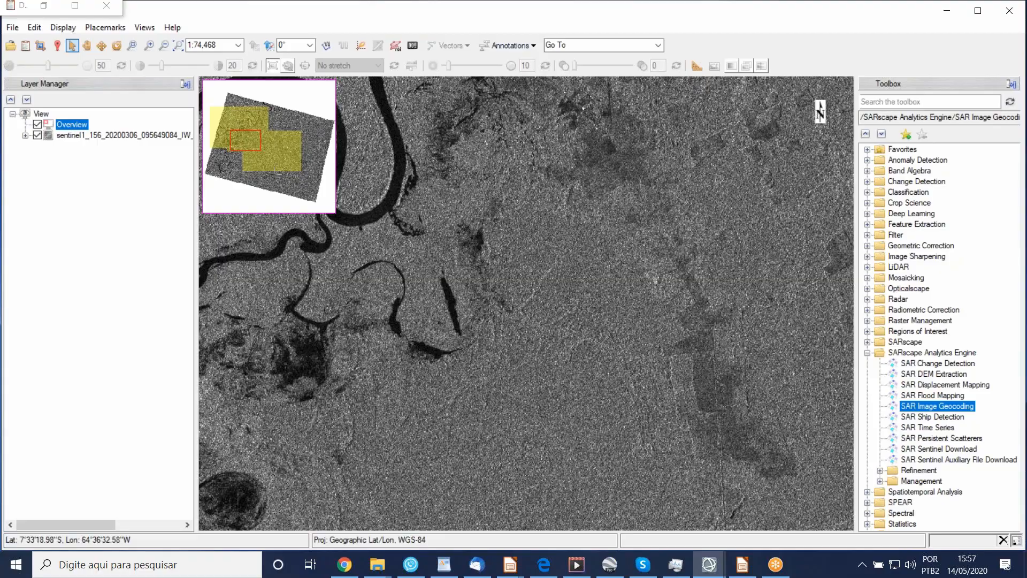
{"action": "scroll", "coordinate": [497, 352], "scroll_direction": "down", "scroll_amount": 1}
{"action": "scroll", "coordinate": [533, 297], "scroll_direction": "down", "scroll_amount": 4}
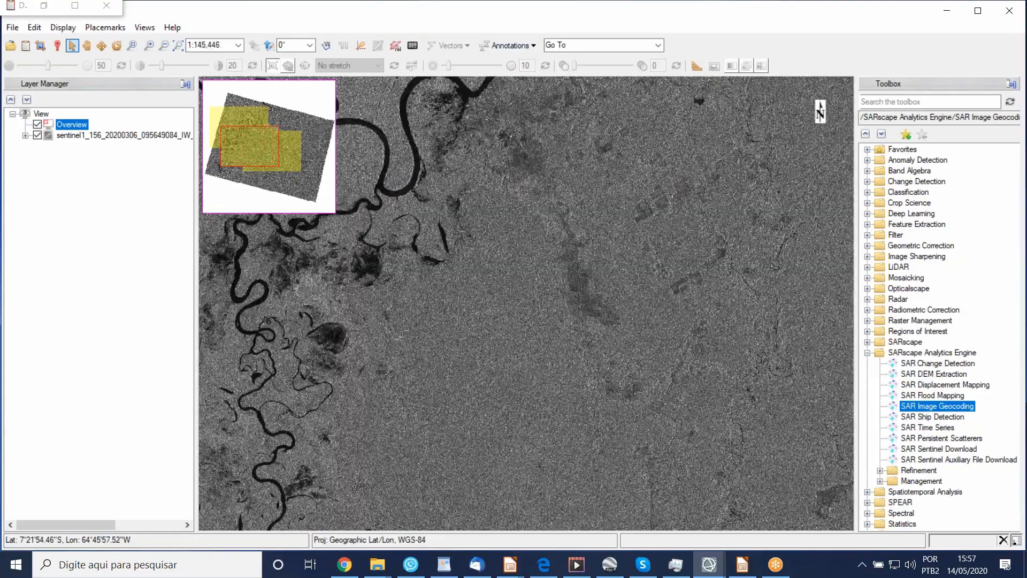
{"action": "scroll", "coordinate": [531, 297], "scroll_direction": "down", "scroll_amount": 2}
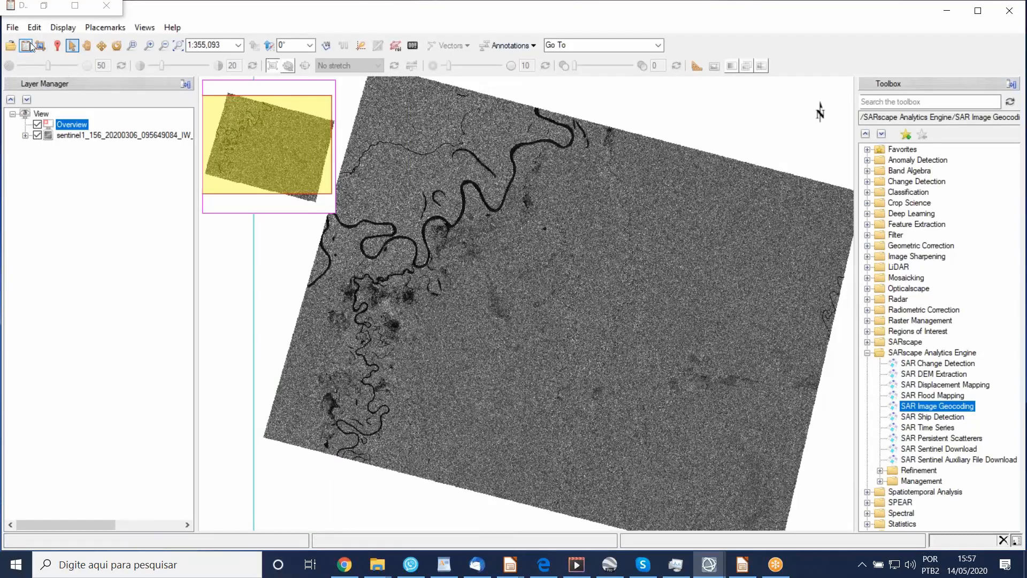
- Turn off the Overview and send a chip of the current geocoded image view to Google Earth
{"action": "left_click", "coordinate": [38, 124]}
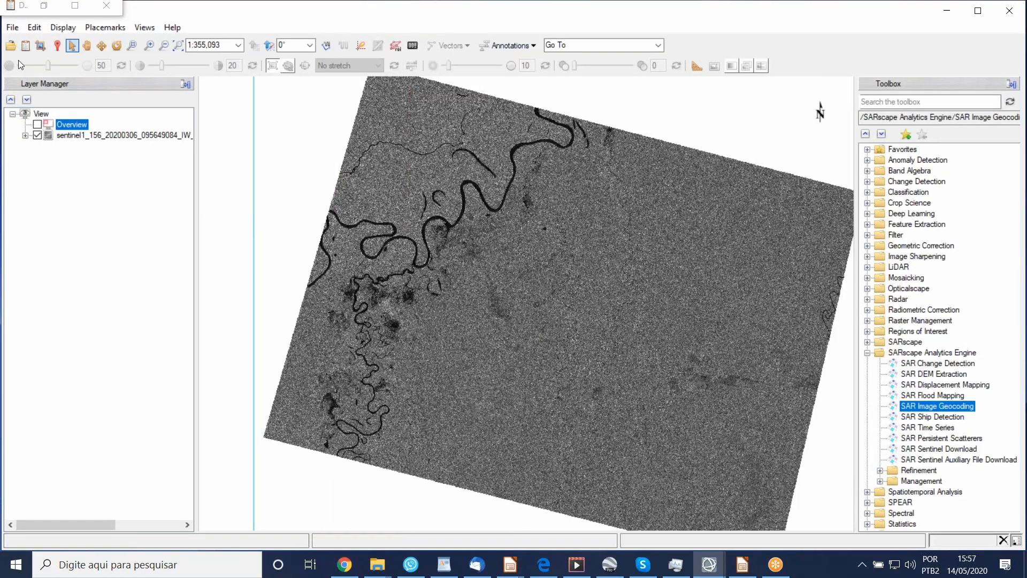
{"action": "left_click", "coordinate": [12, 27]}
{"action": "mouse_move", "coordinate": [37, 153]}
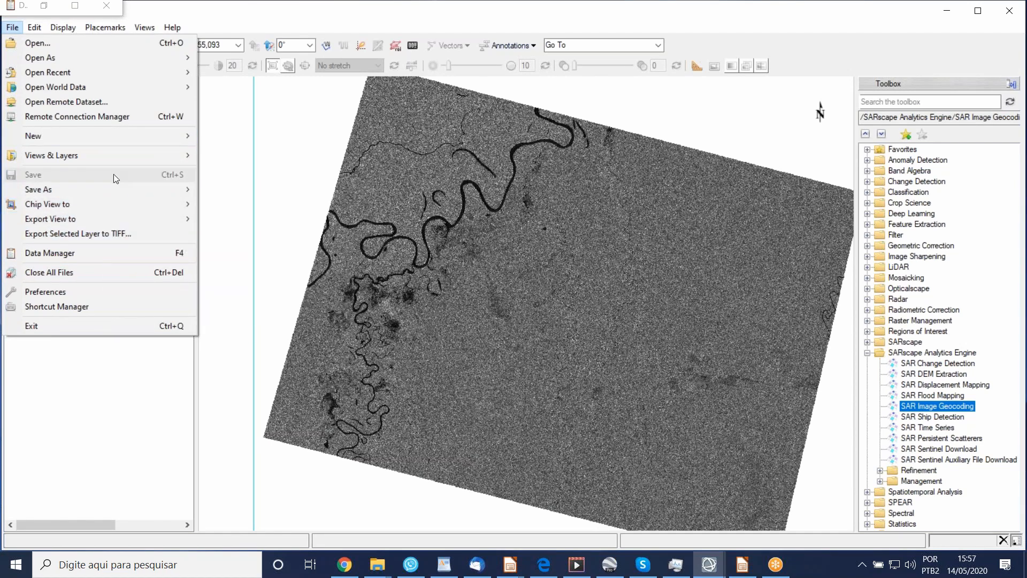
{"action": "mouse_move", "coordinate": [112, 201]}
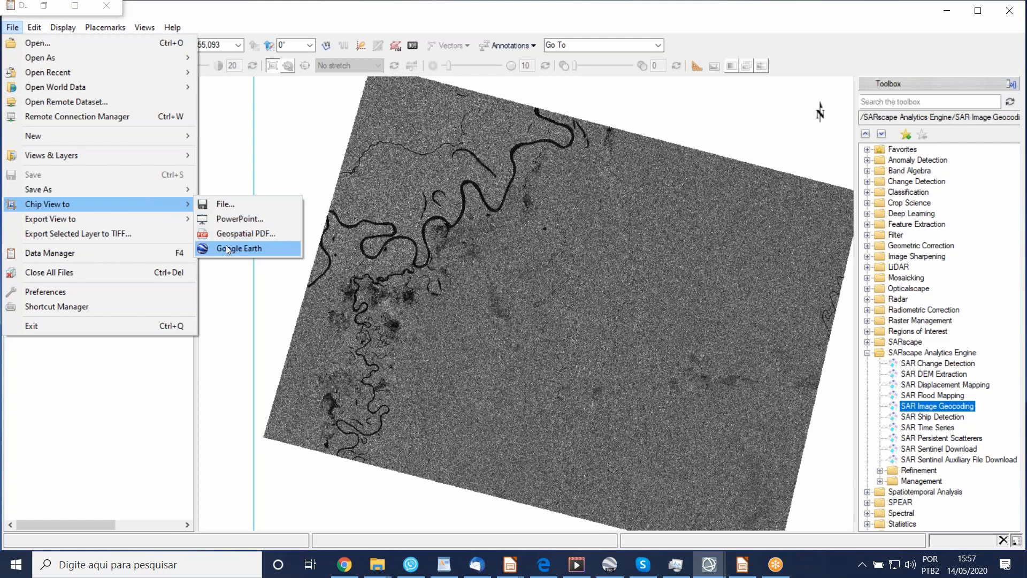
{"action": "left_click", "coordinate": [235, 248]}
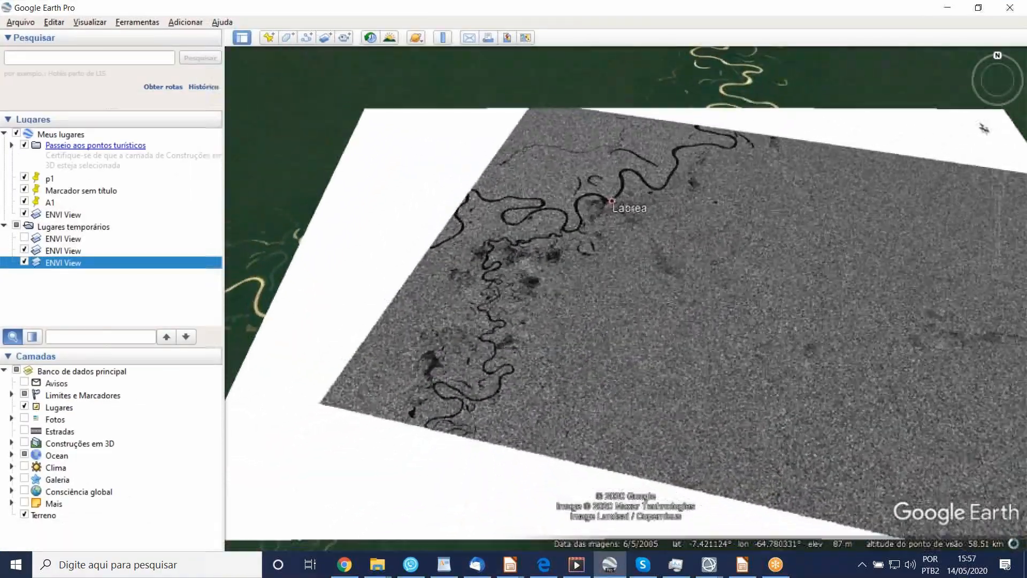
- Compare the newest ENVI View overlay with the Google Earth imagery along the river by toggling its visibility
{"action": "scroll", "coordinate": [542, 338], "scroll_direction": "down", "scroll_amount": 3}
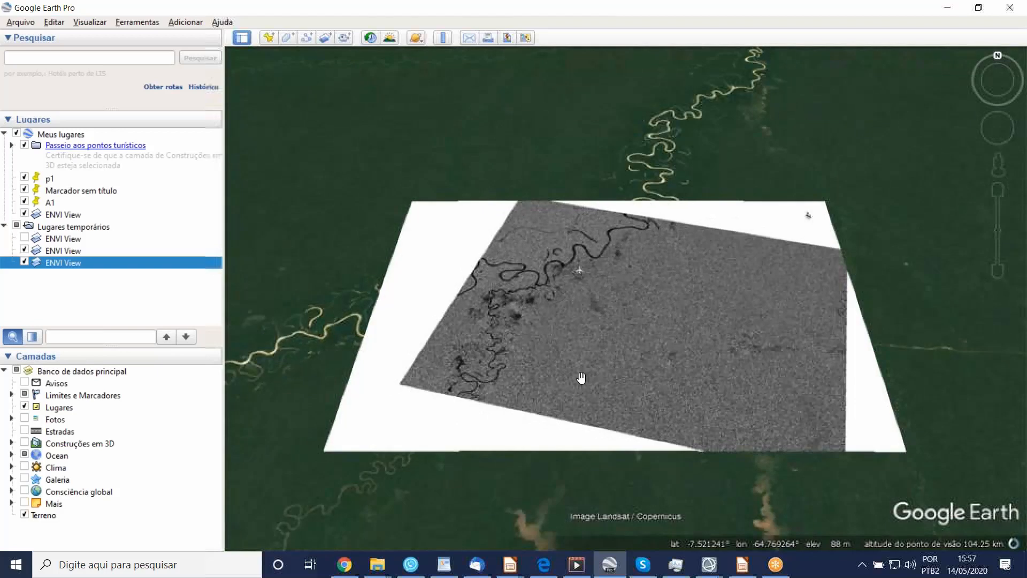
{"action": "scroll", "coordinate": [547, 305], "scroll_direction": "up", "scroll_amount": 4}
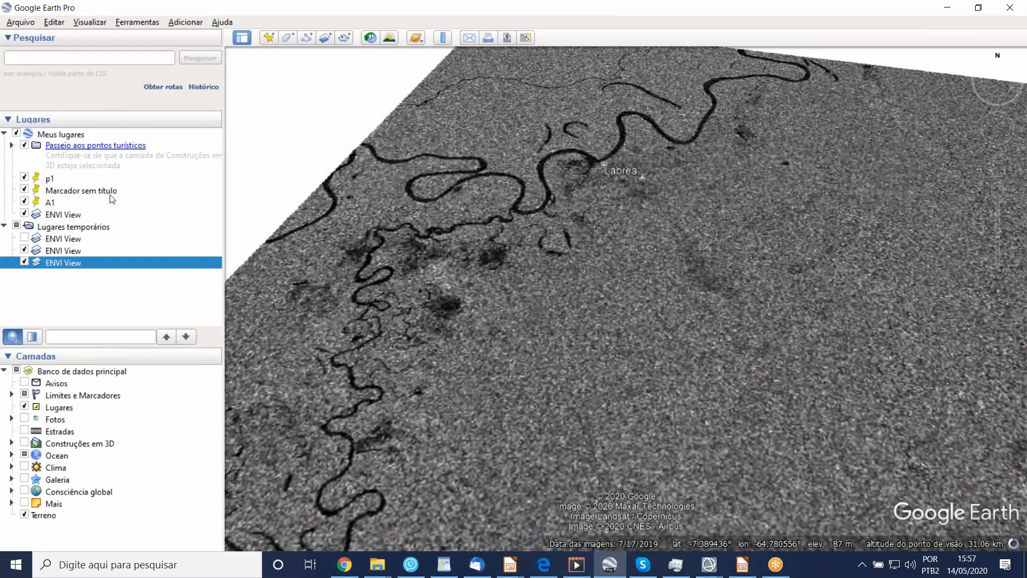
{"action": "scroll", "coordinate": [512, 277], "scroll_direction": "up", "scroll_amount": 2}
{"action": "scroll", "coordinate": [552, 309], "scroll_direction": "down", "scroll_amount": 4}
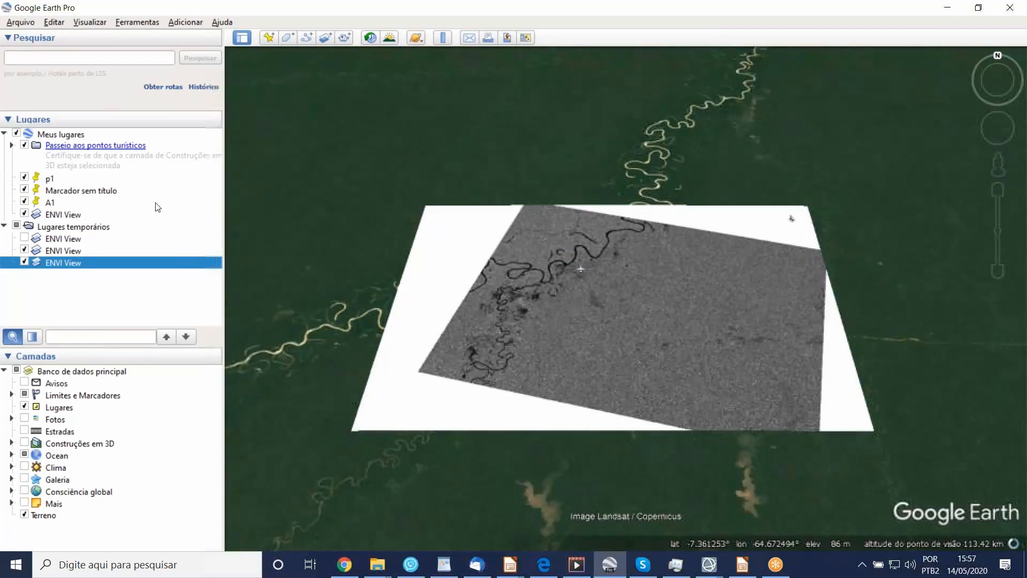
{"action": "left_click", "coordinate": [24, 262]}
{"action": "left_click", "coordinate": [24, 262]}
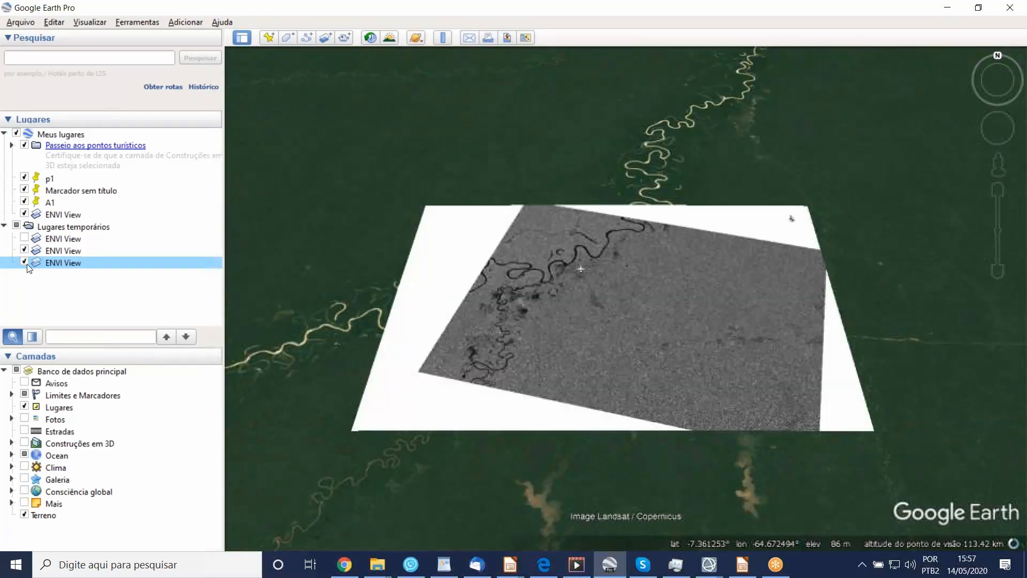
{"action": "left_click", "coordinate": [28, 264]}
{"action": "left_click", "coordinate": [27, 264]}
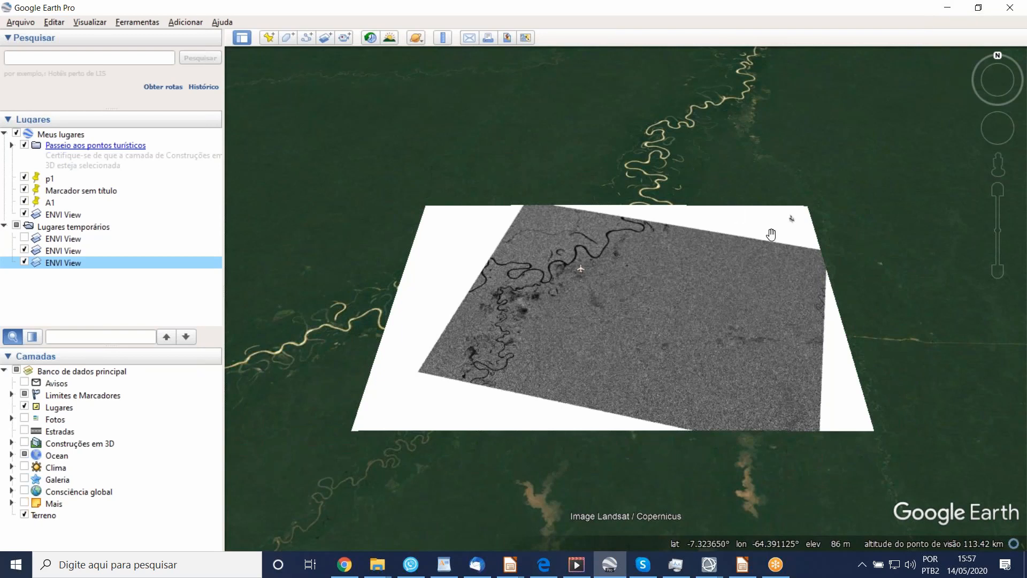
- Return to ENVI and remove all layers from the view
{"action": "left_click", "coordinate": [941, 15]}
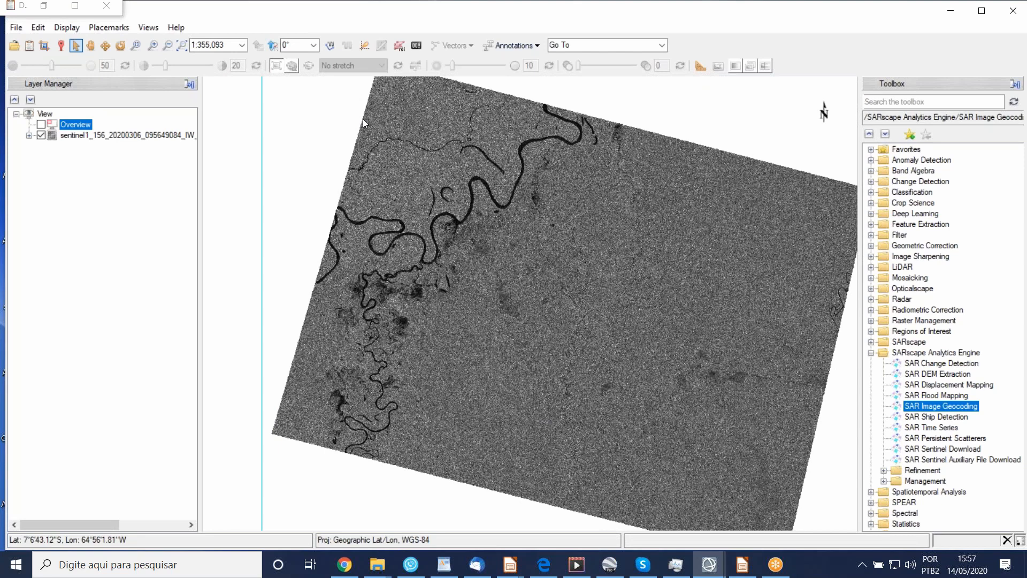
{"action": "right_click", "coordinate": [47, 116]}
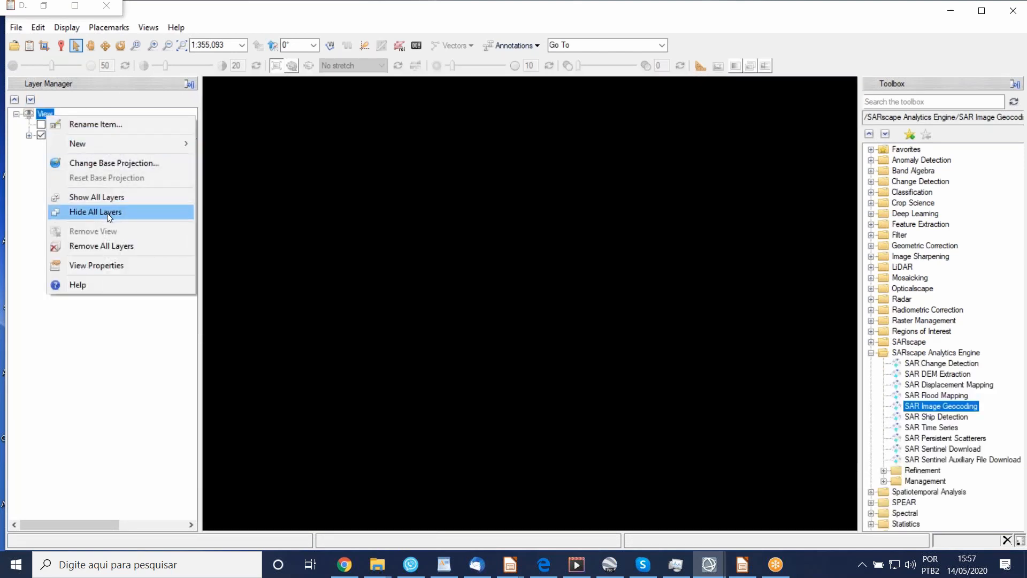
{"action": "left_click", "coordinate": [103, 244]}
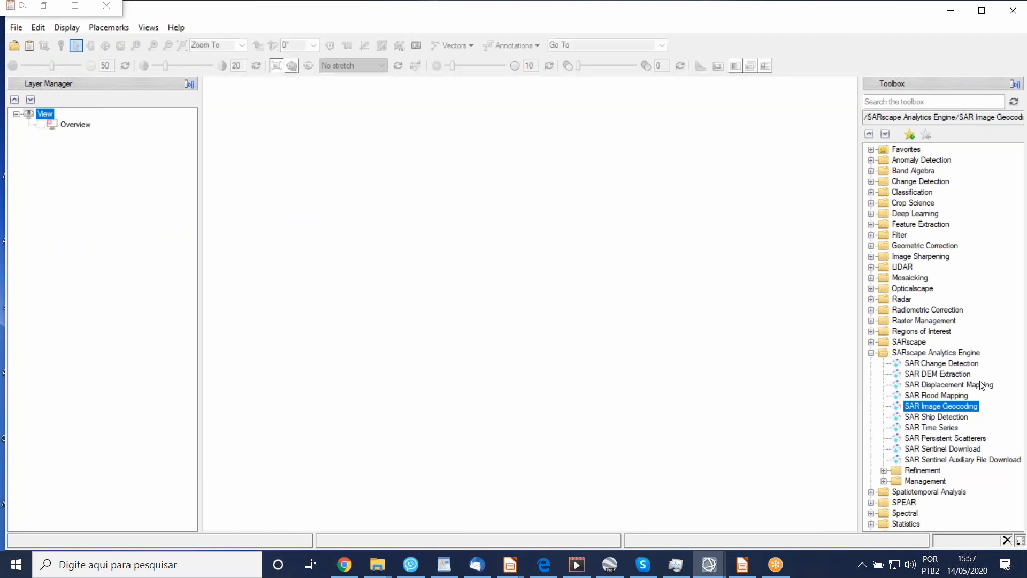
- Review the SAR Change Detection tool's input parameters and close it without running
{"action": "double_click", "coordinate": [945, 365]}
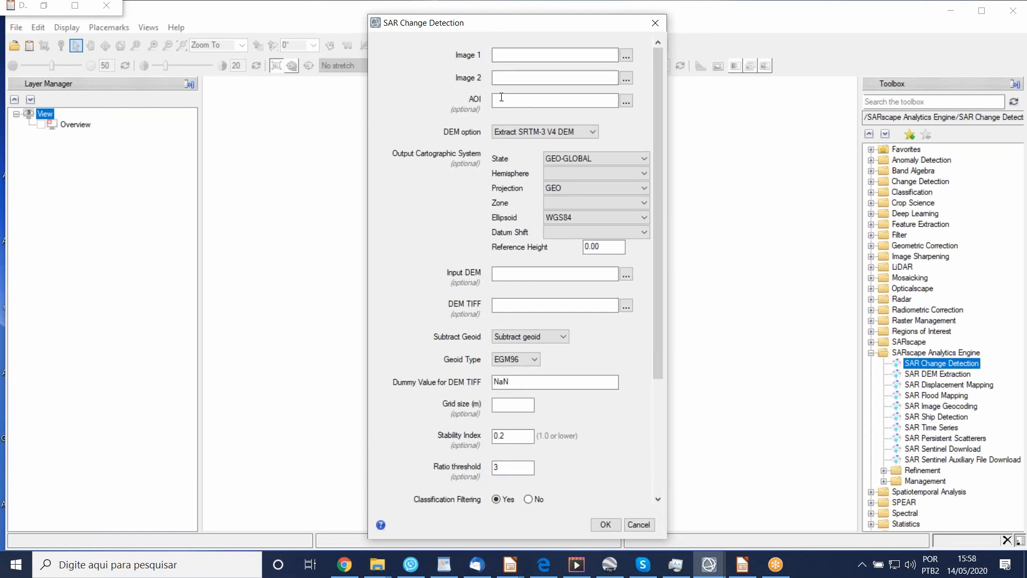
{"action": "left_click", "coordinate": [661, 27]}
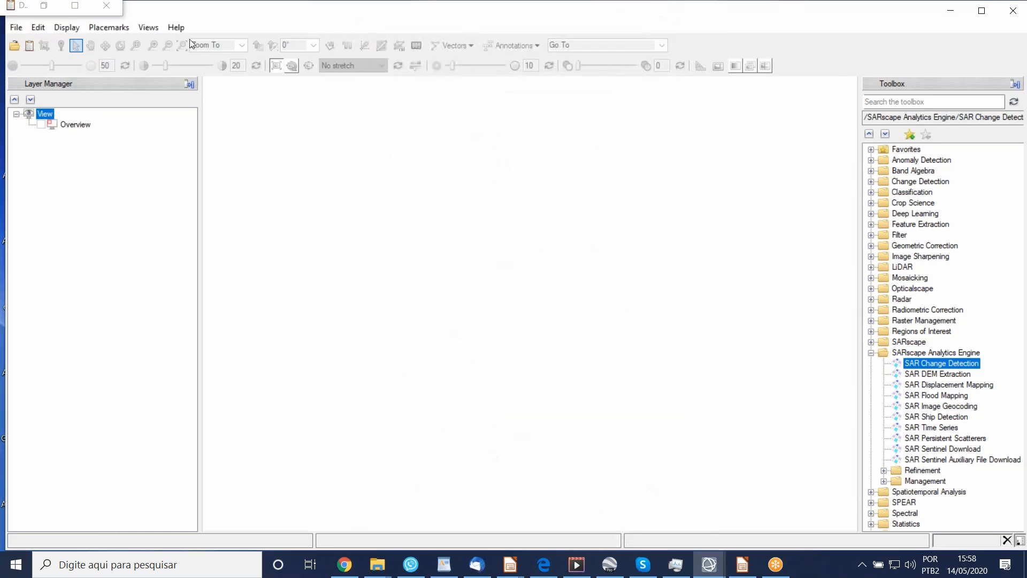
- Restore the saved views and layers from change_detect.json in the D:\SAR_Analytics\ChangeDetection folder
{"action": "left_click", "coordinate": [24, 28]}
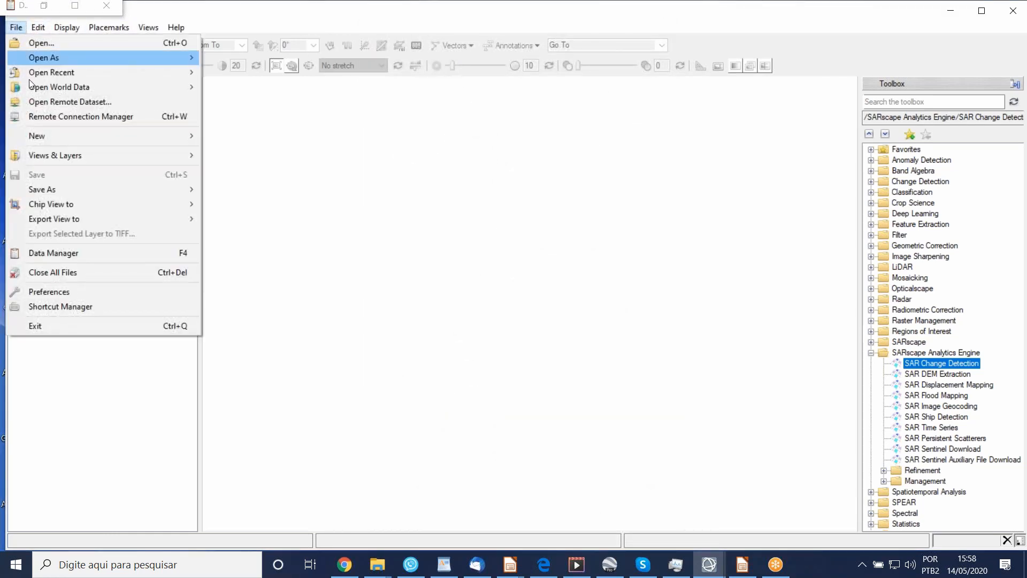
{"action": "mouse_move", "coordinate": [63, 154]}
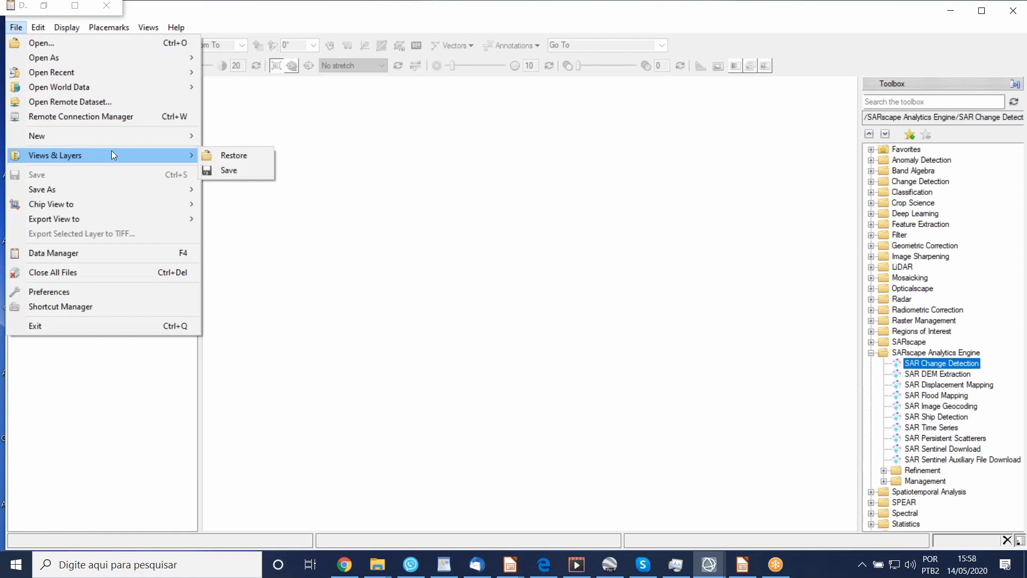
{"action": "left_click", "coordinate": [236, 157]}
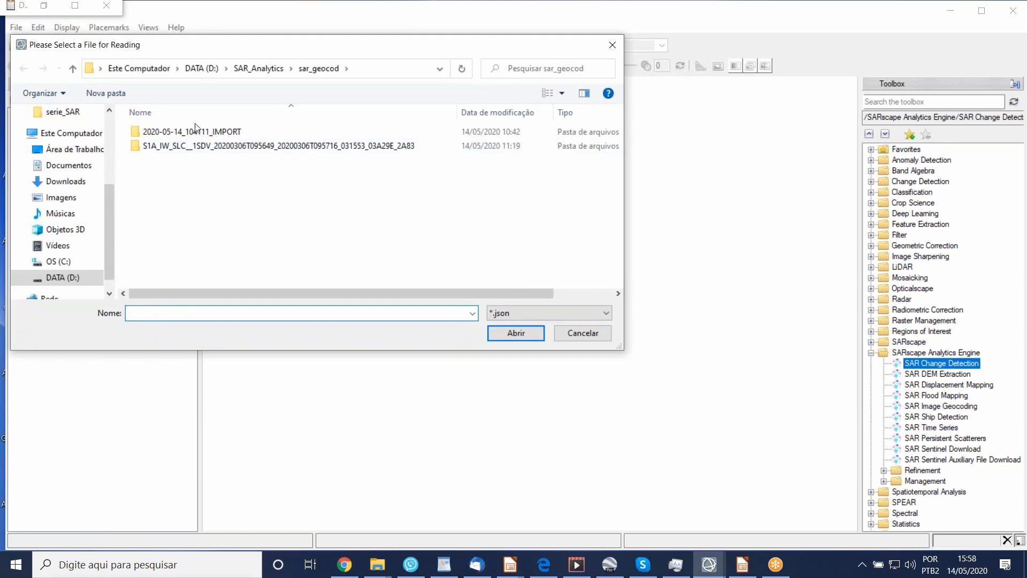
{"action": "left_click", "coordinate": [258, 68]}
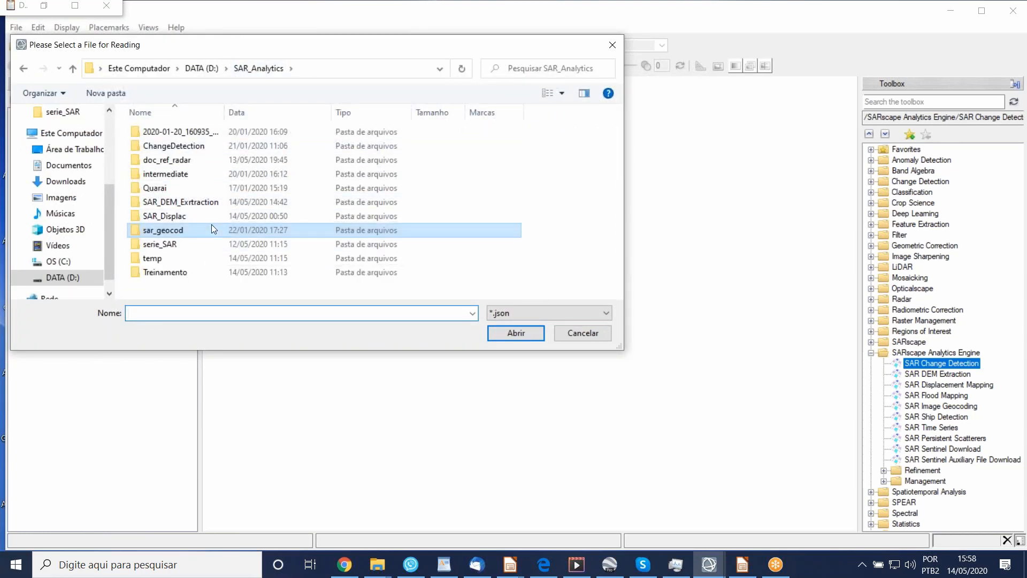
{"action": "double_click", "coordinate": [215, 146]}
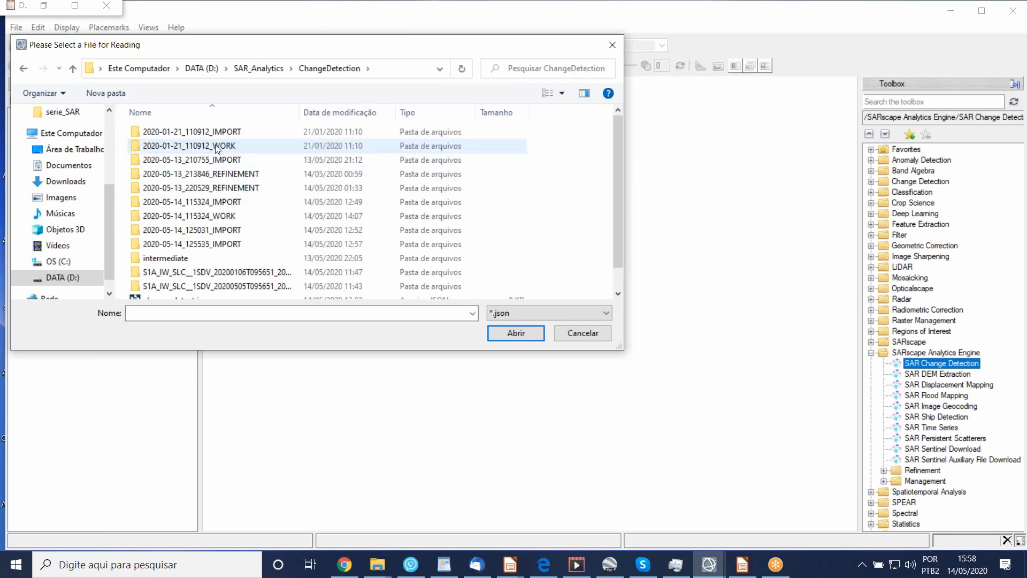
{"action": "scroll", "coordinate": [215, 149], "scroll_direction": "down", "scroll_amount": 1}
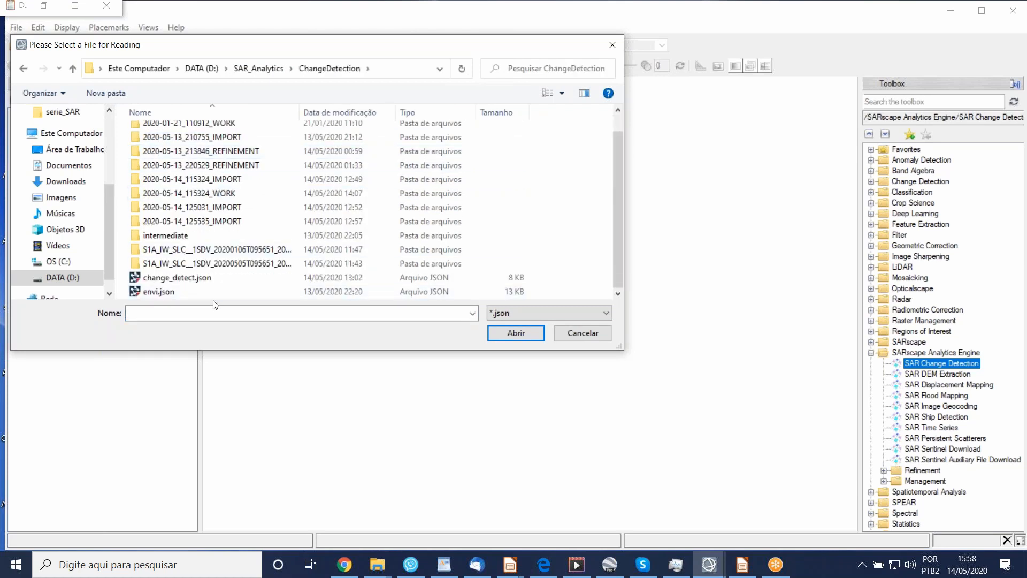
{"action": "left_click", "coordinate": [219, 276]}
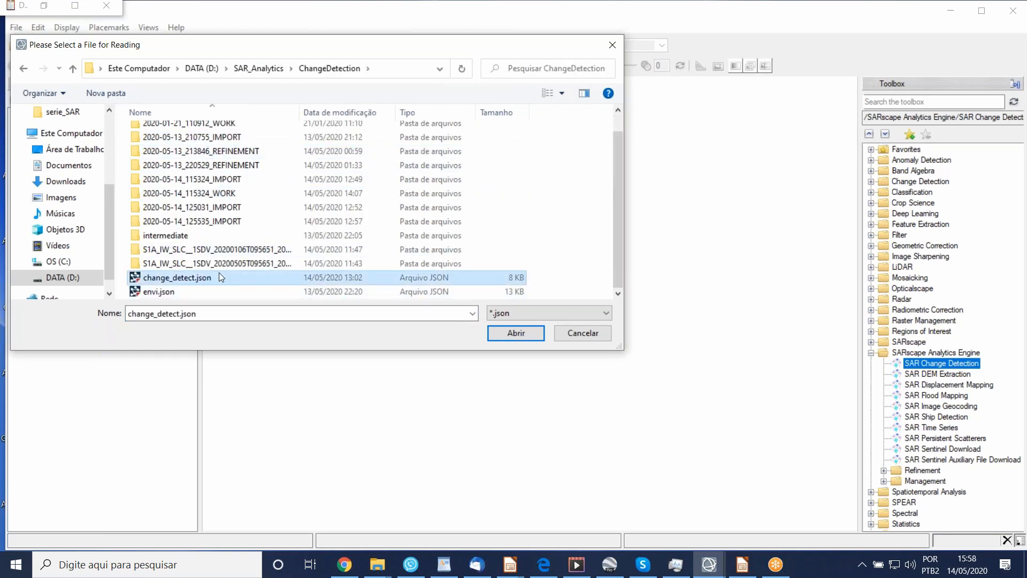
{"action": "left_click", "coordinate": [517, 334]}
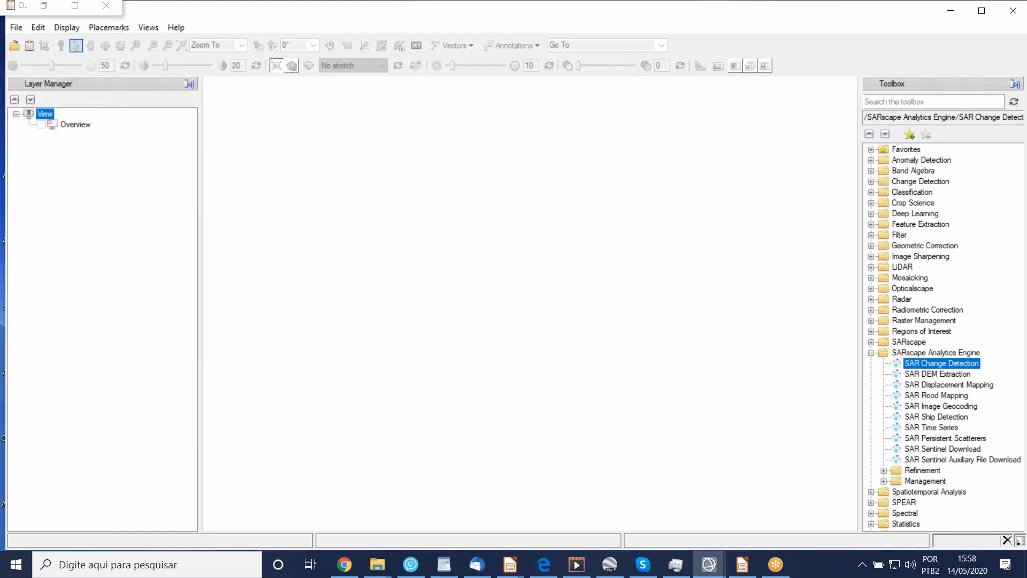
{"action": "left_click", "coordinate": [499, 330]}
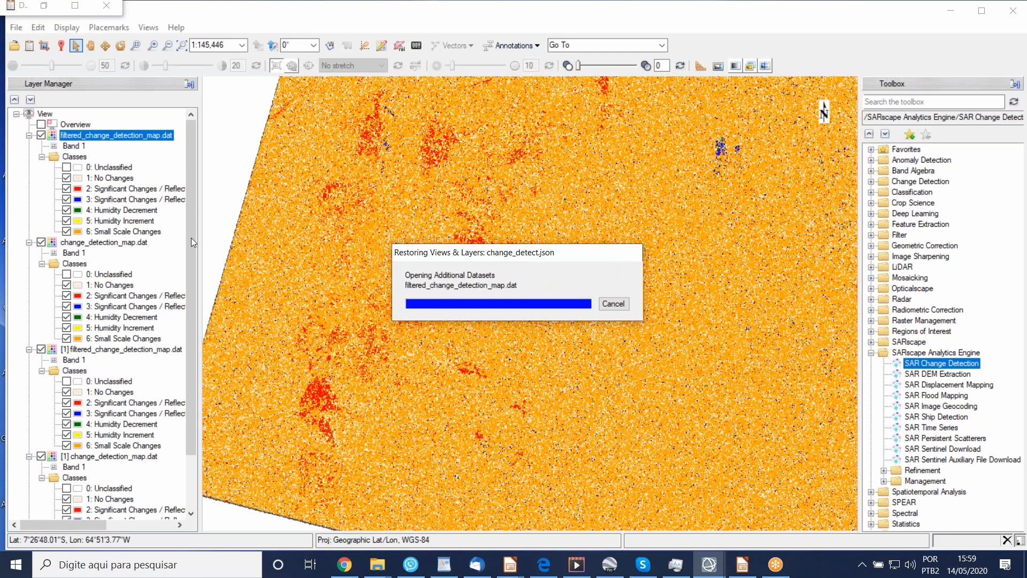
- Hide the first filtered_change_detection_map.dat and change_detection_map.dat layers to reveal the second filtered map around the large red change area
{"action": "left_click", "coordinate": [129, 190]}
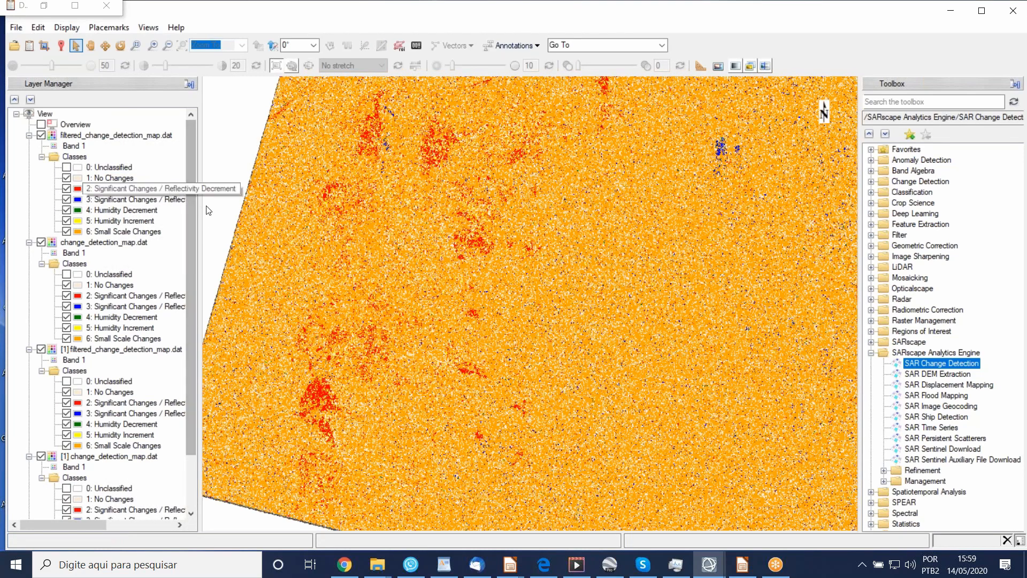
{"action": "scroll", "coordinate": [314, 402], "scroll_direction": "down", "scroll_amount": 1}
{"action": "left_click_drag", "start_coordinate": [332, 387], "coordinate": [370, 335]}
{"action": "scroll", "coordinate": [479, 335], "scroll_direction": "up", "scroll_amount": 1}
{"action": "scroll", "coordinate": [370, 335], "scroll_direction": "up", "scroll_amount": 3}
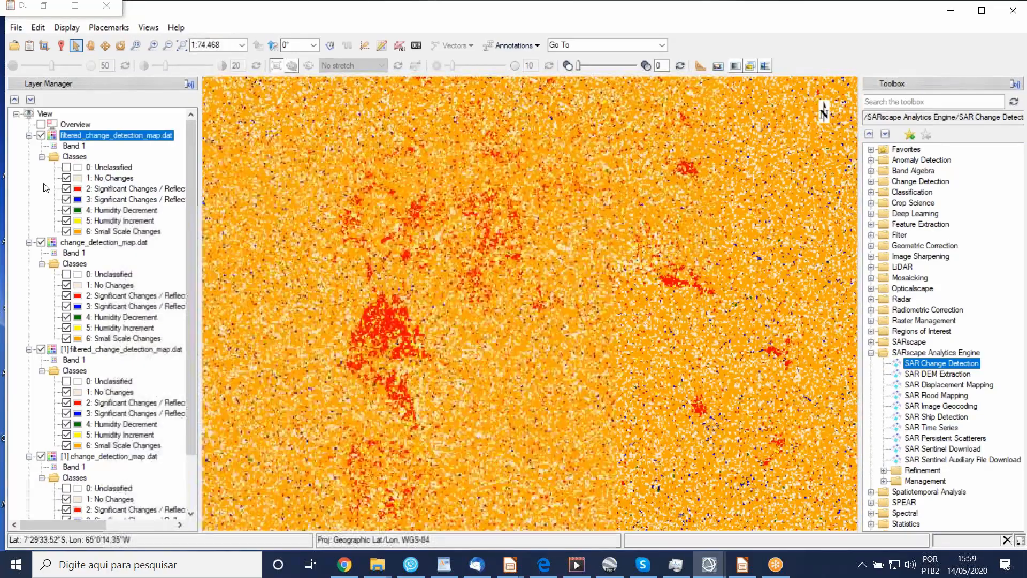
{"action": "left_click", "coordinate": [40, 134]}
{"action": "left_click", "coordinate": [41, 242]}
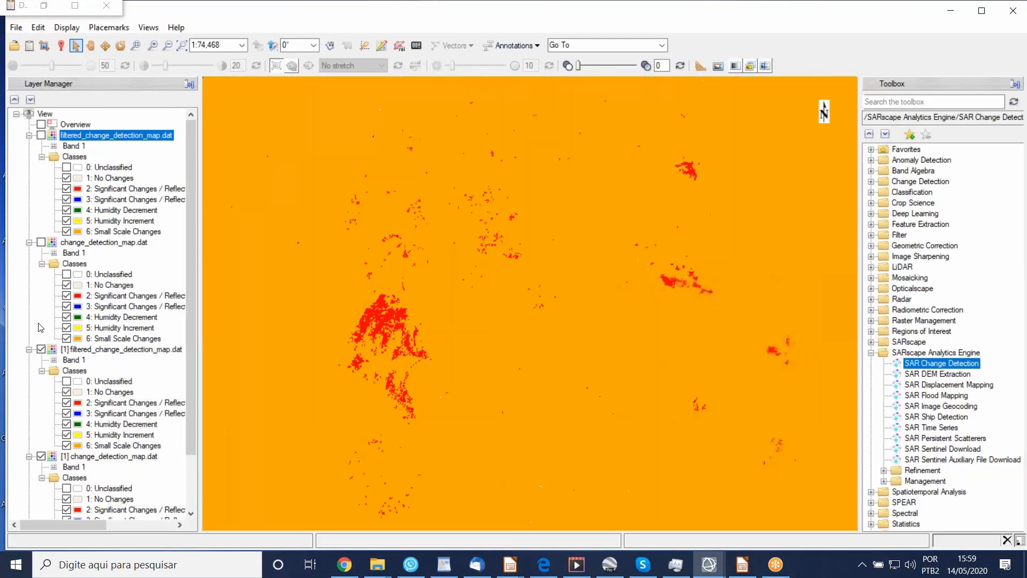
- Examine the distribution of significant-change areas across the western part of the [1] filtered_change_detection_map.dat layer
{"action": "scroll", "coordinate": [508, 314], "scroll_direction": "down", "scroll_amount": 2}
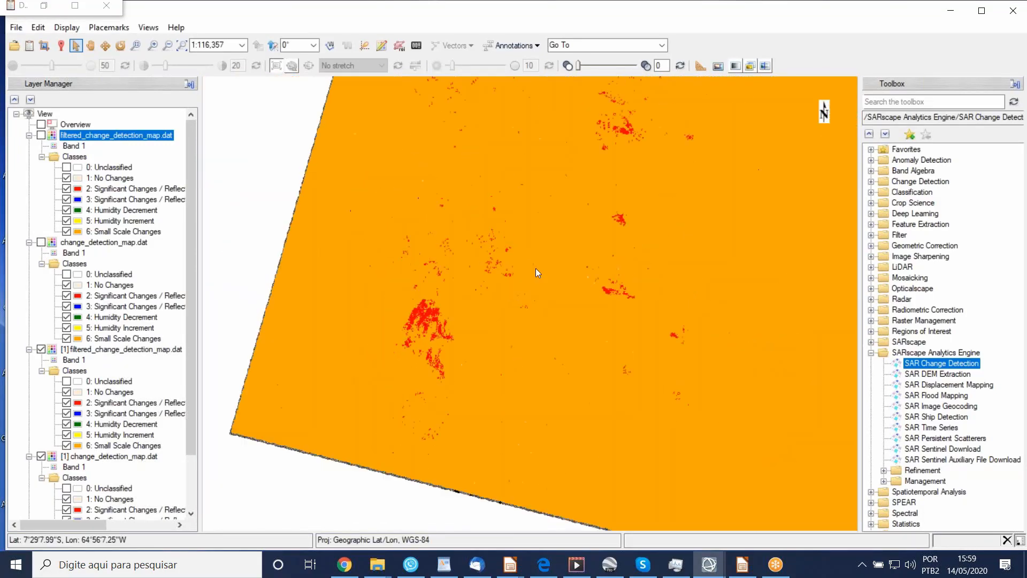
{"action": "left_click_drag", "start_coordinate": [627, 206], "coordinate": [557, 269]}
{"action": "scroll", "coordinate": [554, 300], "scroll_direction": "down", "scroll_amount": 1}
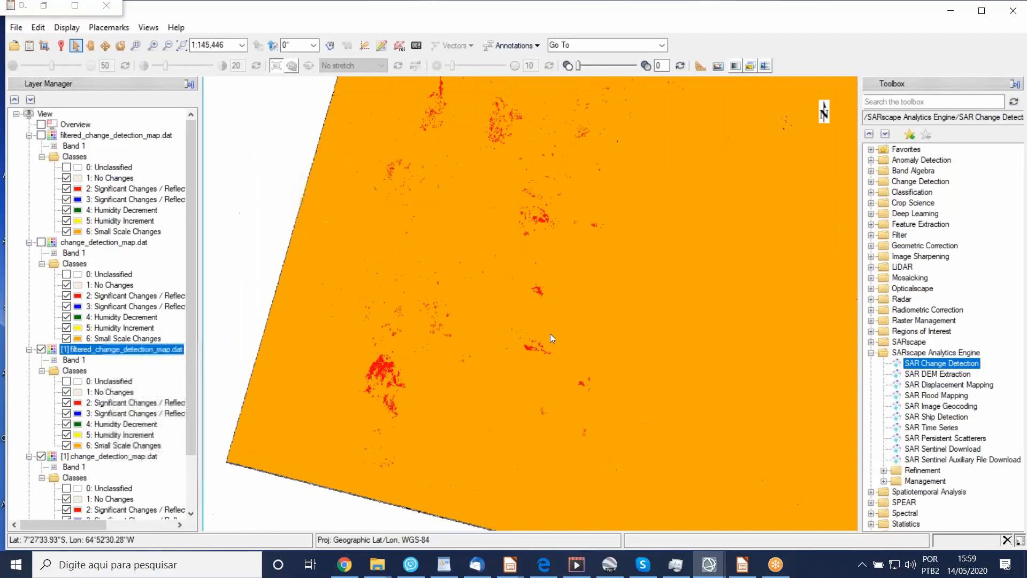
{"action": "left_click_drag", "start_coordinate": [505, 337], "coordinate": [455, 364]}
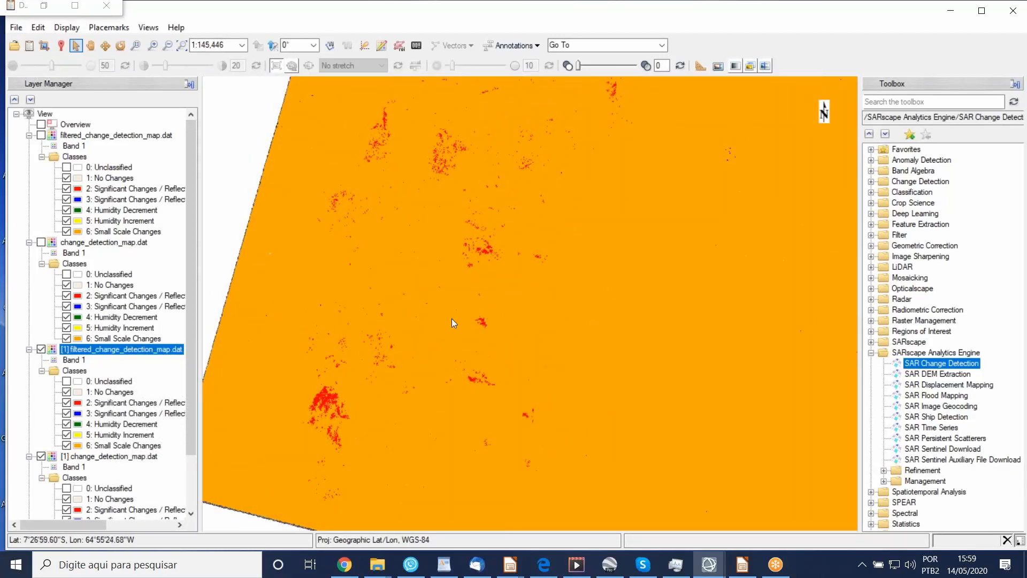
{"action": "scroll", "coordinate": [466, 339], "scroll_direction": "down", "scroll_amount": 1}
{"action": "left_click_drag", "start_coordinate": [497, 271], "coordinate": [473, 305]}
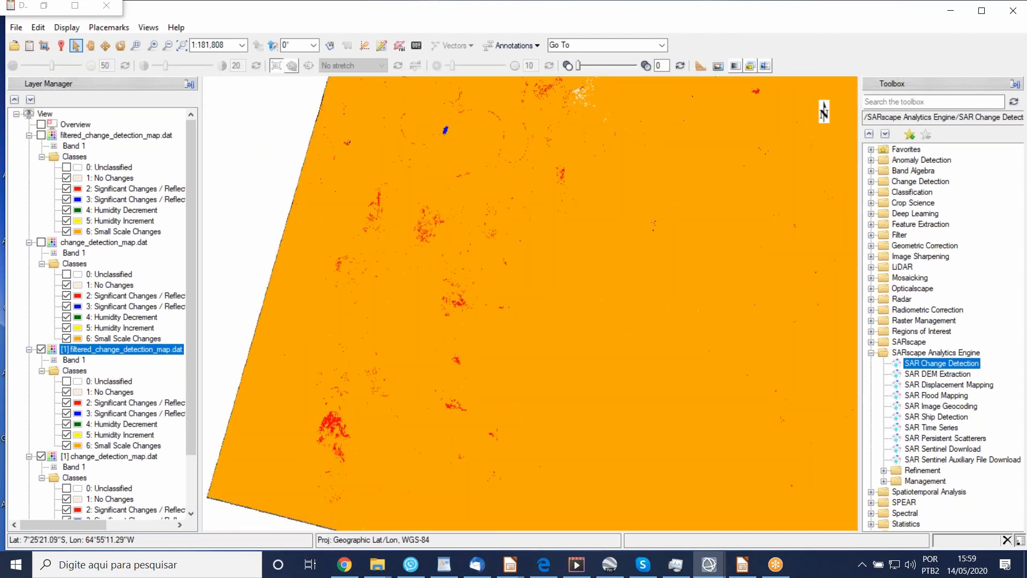
- Hide the [1] filtered_change_detection_map.dat and [1] change_detection_map.dat layers to inspect the underlying Sentinel-1 image around the meandering river
{"action": "left_click_drag", "start_coordinate": [368, 329], "coordinate": [358, 309]}
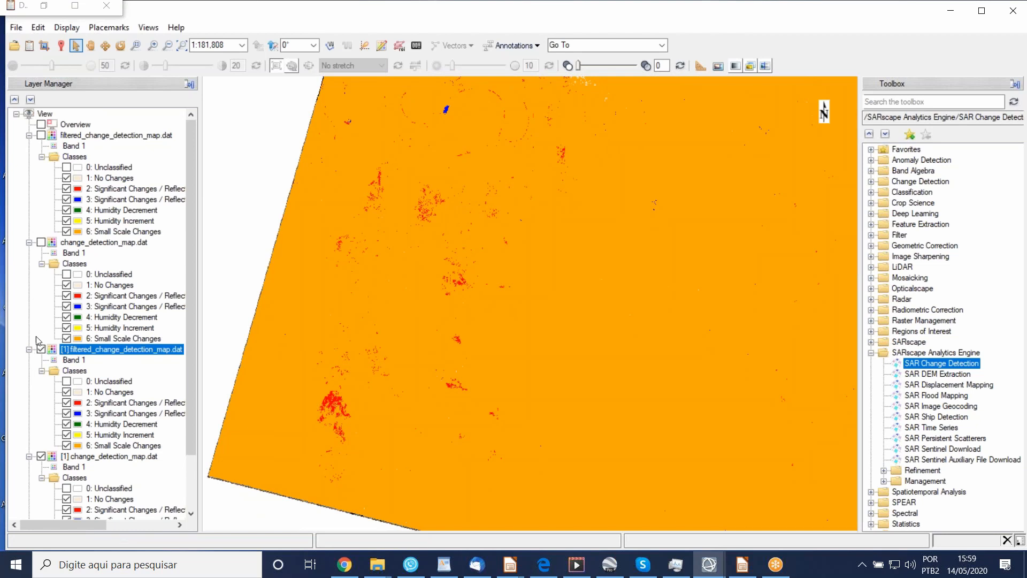
{"action": "left_click", "coordinate": [41, 457]}
{"action": "left_click_drag", "start_coordinate": [323, 399], "coordinate": [317, 367]}
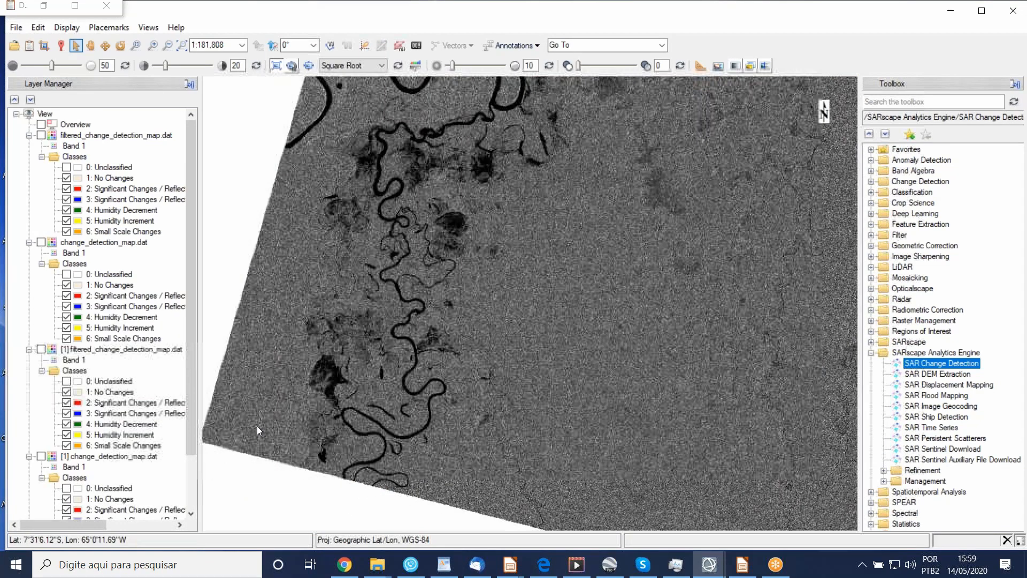
{"action": "scroll", "coordinate": [185, 450], "scroll_direction": "down", "scroll_amount": 2}
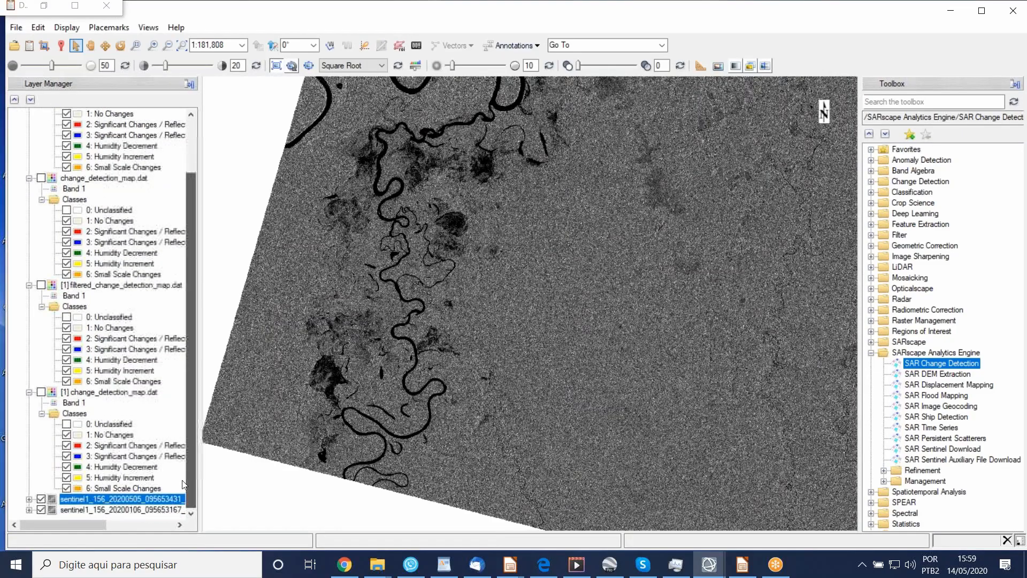
{"action": "scroll", "coordinate": [446, 326], "scroll_direction": "up", "scroll_amount": 2}
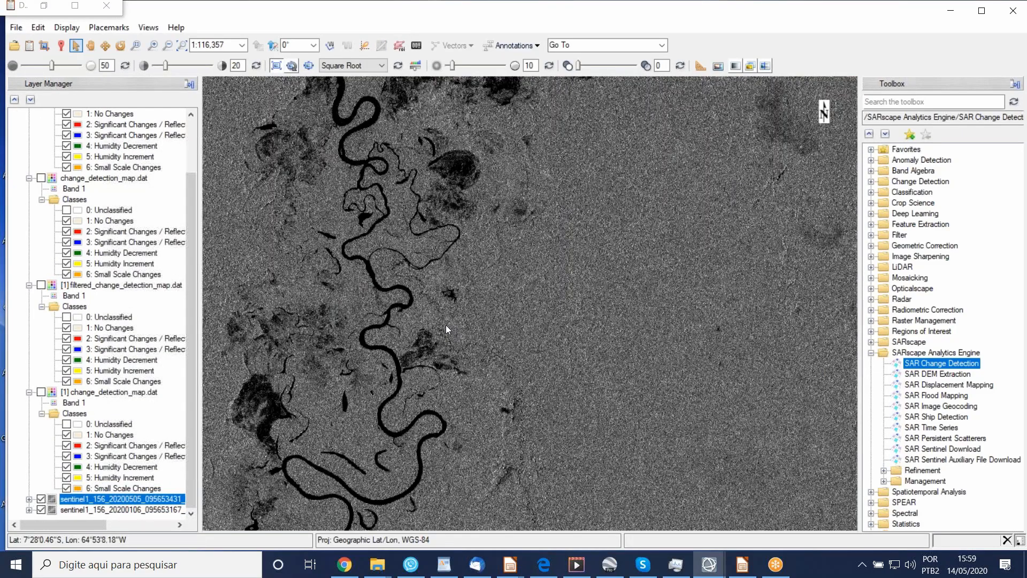
{"action": "scroll", "coordinate": [446, 326], "scroll_direction": "up", "scroll_amount": 1}
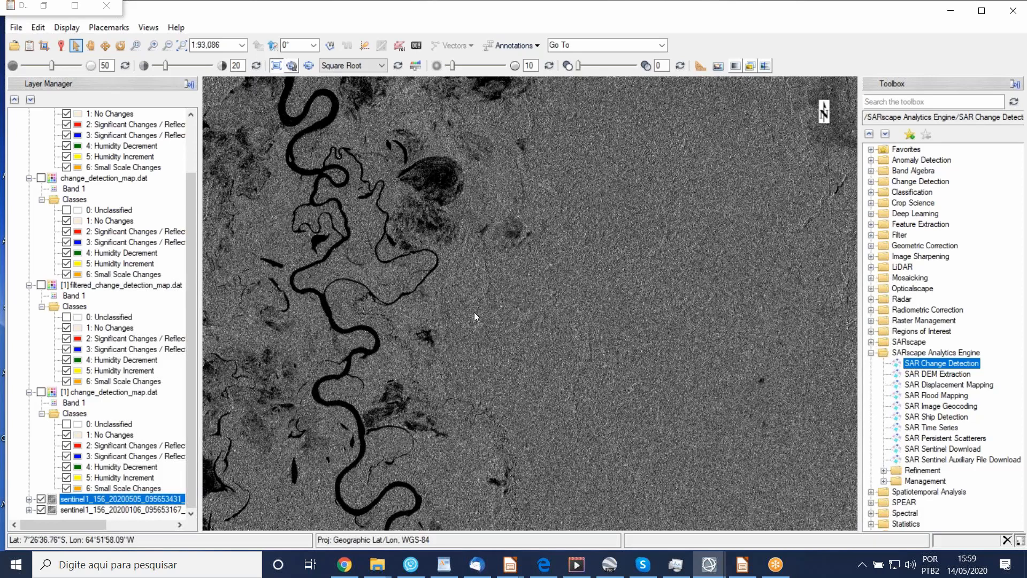
{"action": "scroll", "coordinate": [474, 313], "scroll_direction": "up", "scroll_amount": 2}
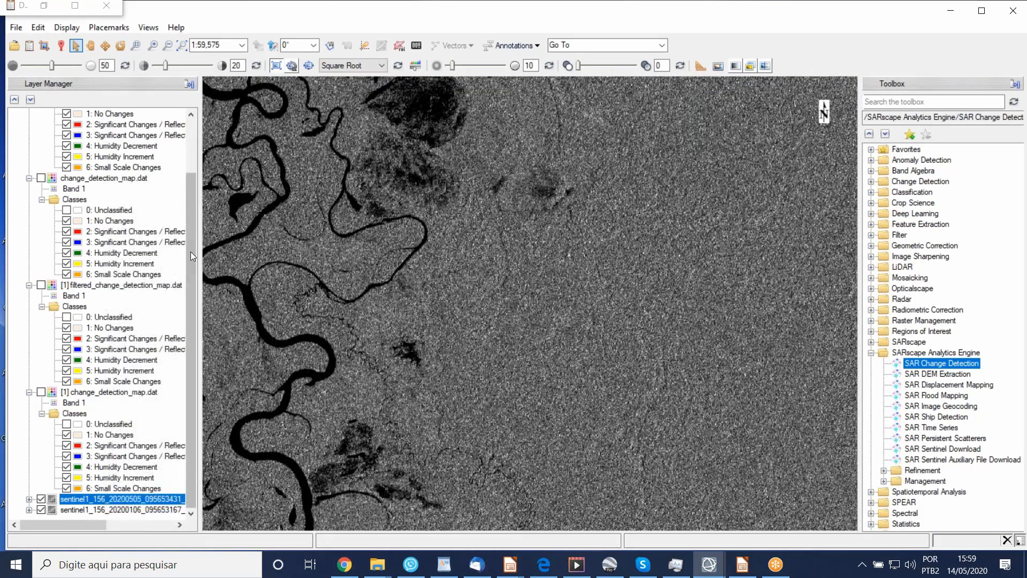
- Show the first filtered_change_detection_map.dat layer over the Sentinel-1 image with only classes 2 and 3, the significant changes, enabled
{"action": "left_click_drag", "start_coordinate": [191, 251], "coordinate": [190, 184]}
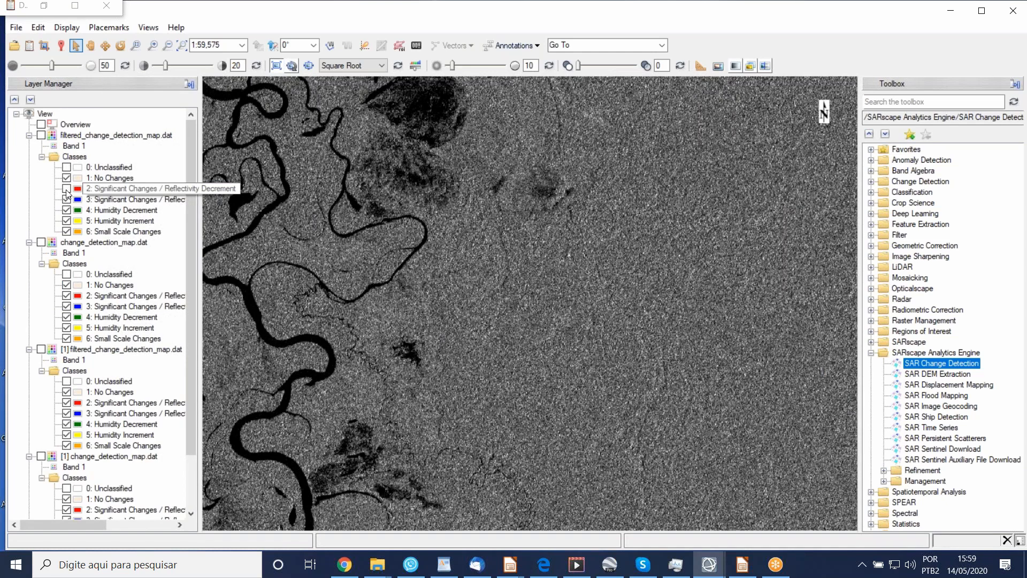
{"action": "left_click", "coordinate": [40, 135]}
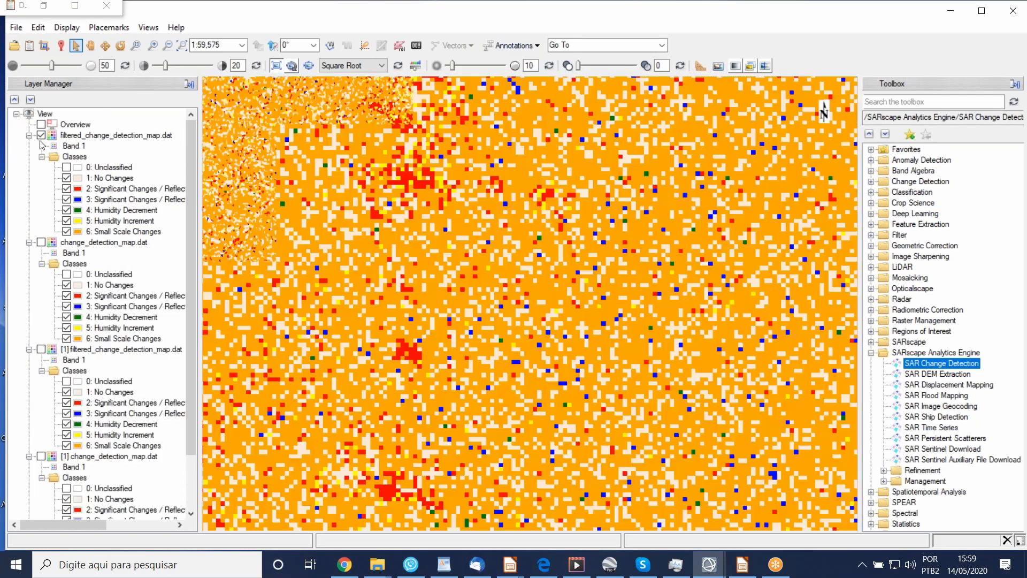
{"action": "left_click", "coordinate": [66, 179]}
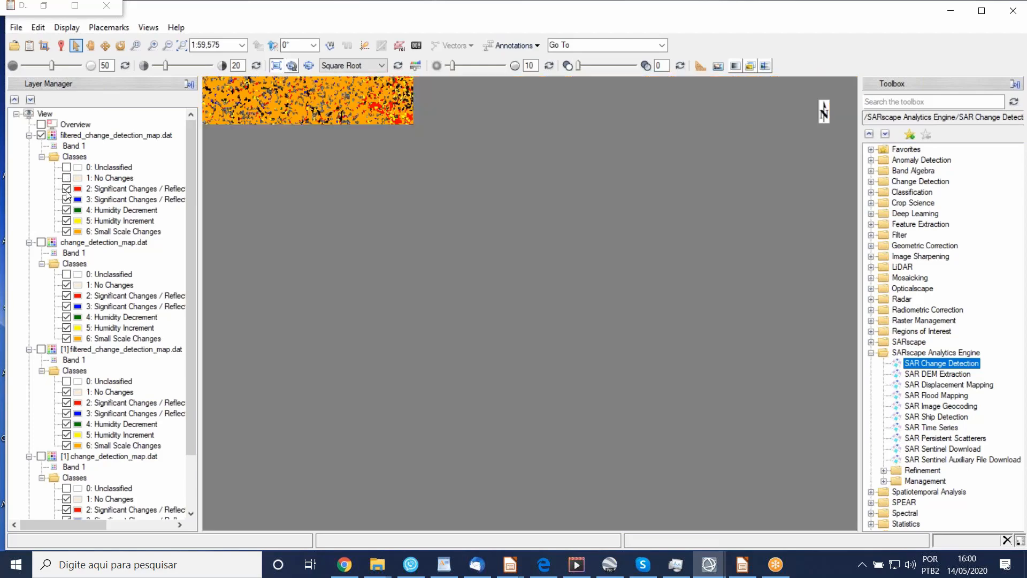
{"action": "left_click", "coordinate": [67, 199]}
{"action": "left_click", "coordinate": [66, 211]}
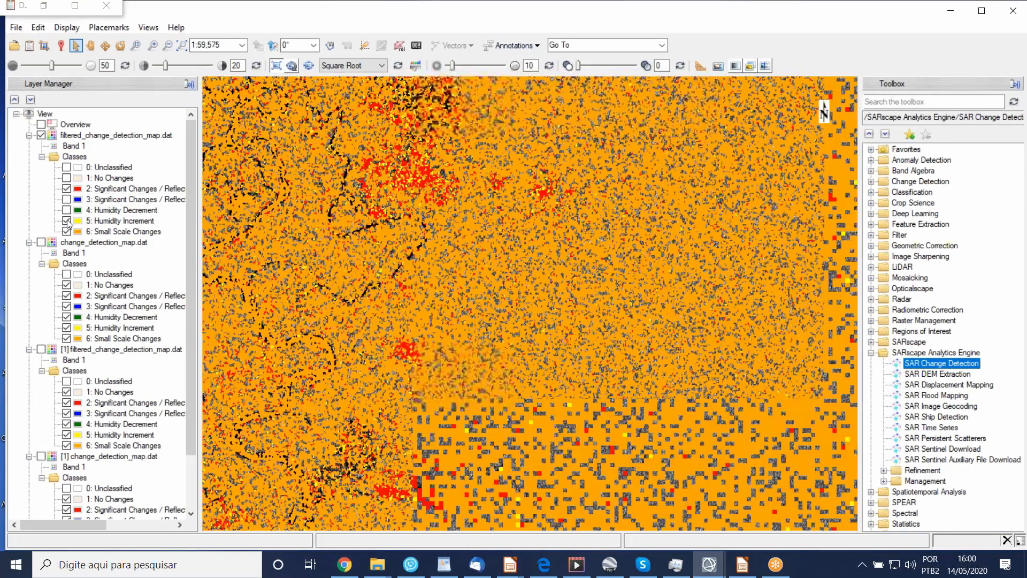
{"action": "left_click", "coordinate": [67, 220]}
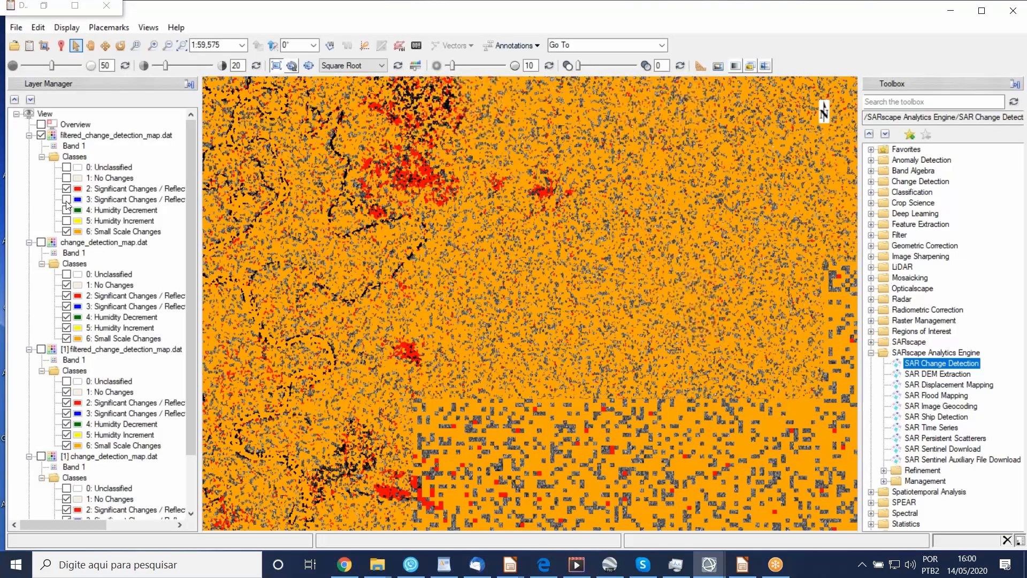
{"action": "left_click", "coordinate": [67, 199]}
{"action": "left_click", "coordinate": [66, 231]}
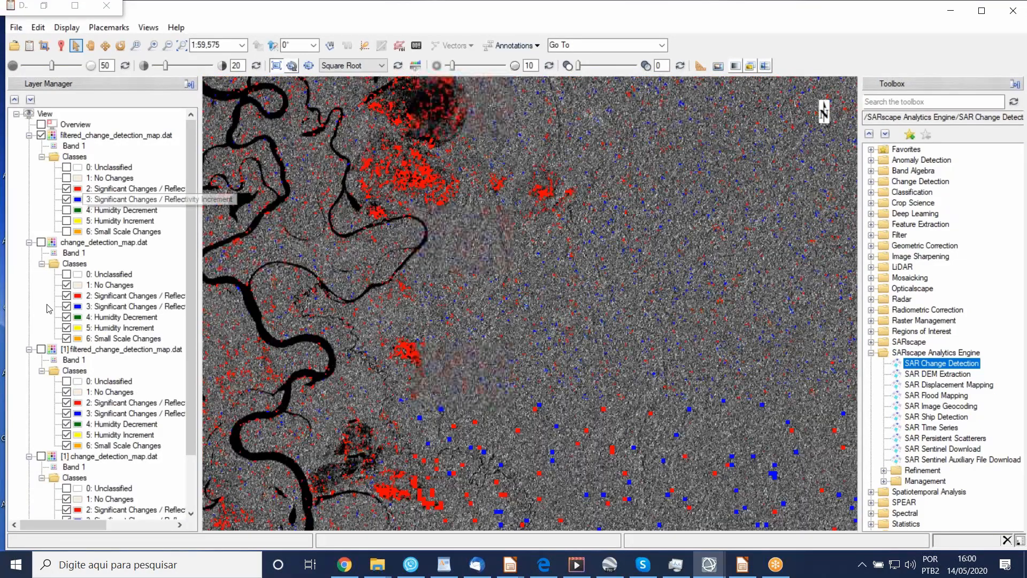
- Examine the red and blue significant-change areas against the Sentinel-1 image along the river and the terrain east of it
{"action": "scroll", "coordinate": [477, 304], "scroll_direction": "down", "scroll_amount": 3}
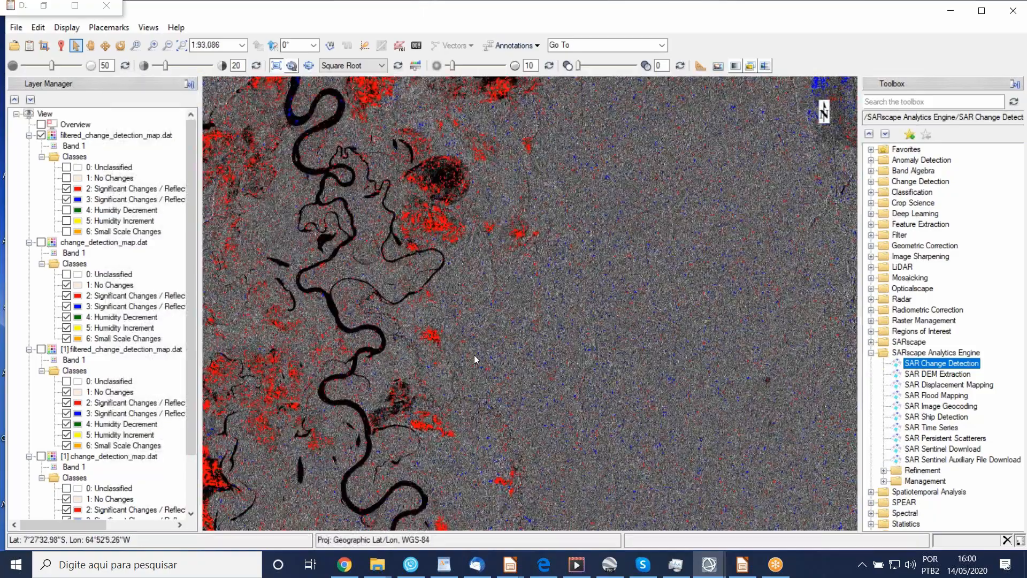
{"action": "scroll", "coordinate": [368, 305], "scroll_direction": "down", "scroll_amount": 1}
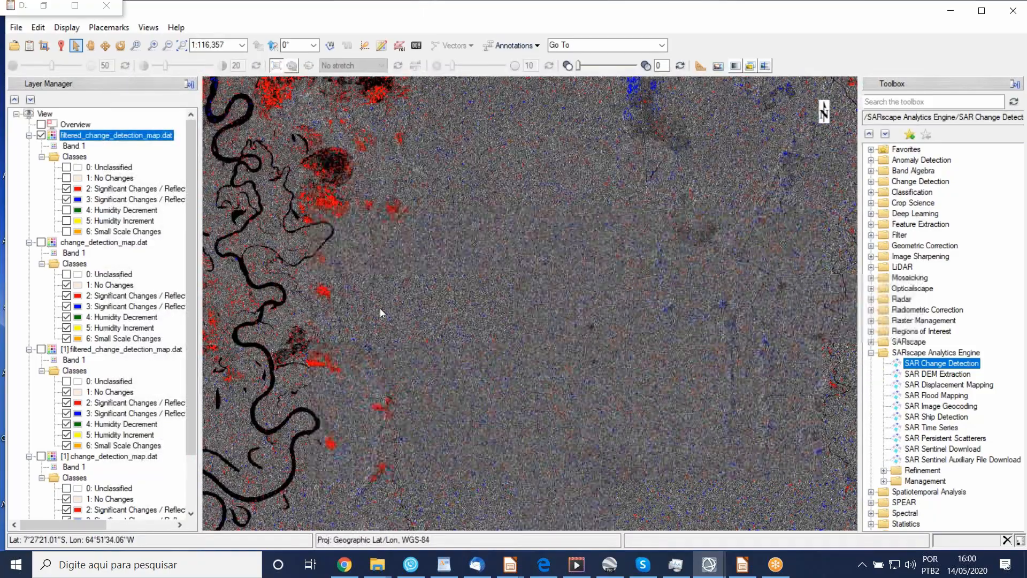
{"action": "left_click_drag", "start_coordinate": [400, 289], "coordinate": [412, 254]}
{"action": "scroll", "coordinate": [392, 362], "scroll_direction": "up", "scroll_amount": 4}
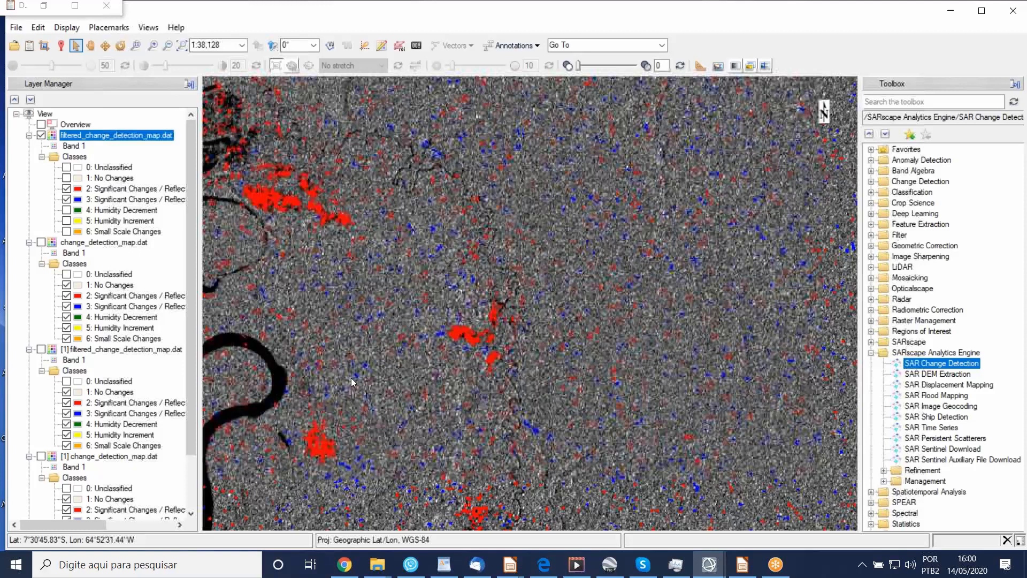
{"action": "left_click_drag", "start_coordinate": [351, 376], "coordinate": [352, 314]}
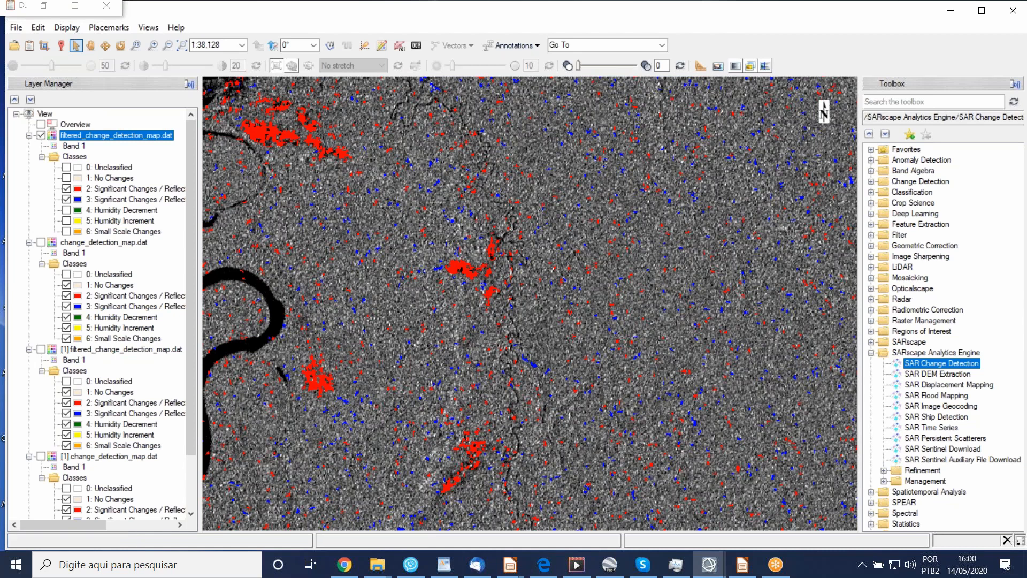
{"action": "scroll", "coordinate": [193, 389], "scroll_direction": "down", "scroll_amount": 2}
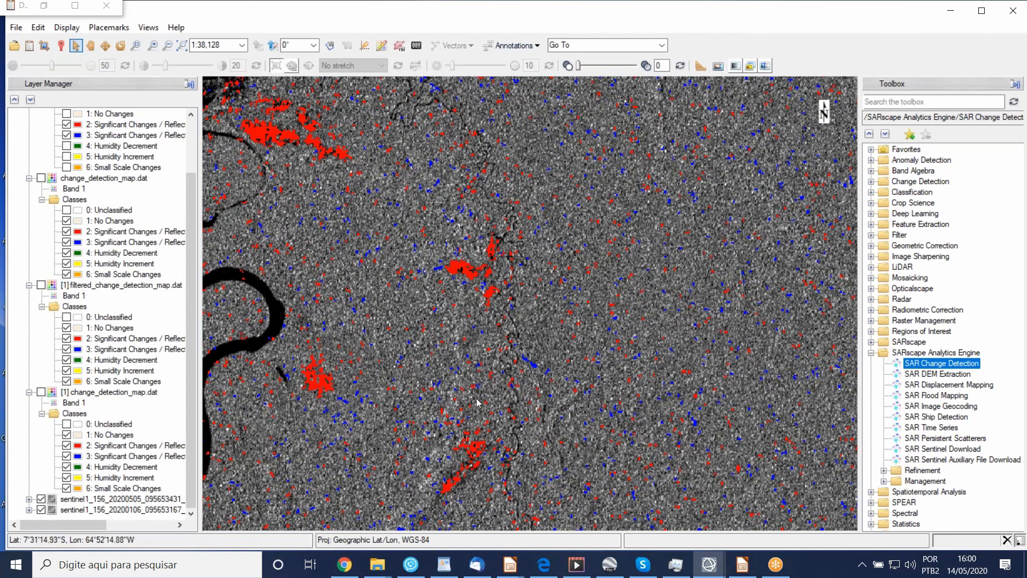
{"action": "scroll", "coordinate": [415, 353], "scroll_direction": "down", "scroll_amount": 2}
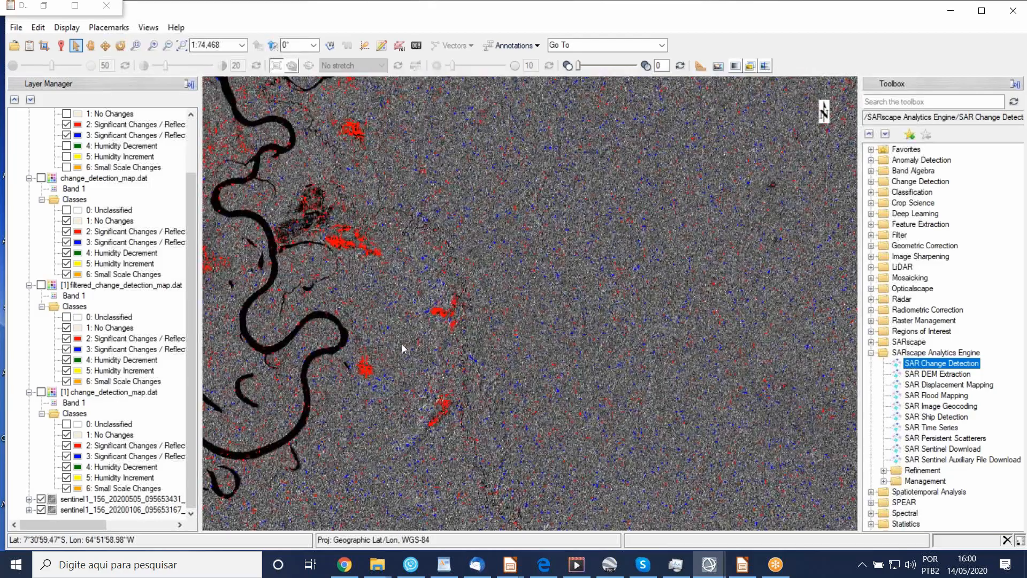
{"action": "scroll", "coordinate": [403, 345], "scroll_direction": "down", "scroll_amount": 3}
{"action": "left_click_drag", "start_coordinate": [360, 288], "coordinate": [389, 322]}
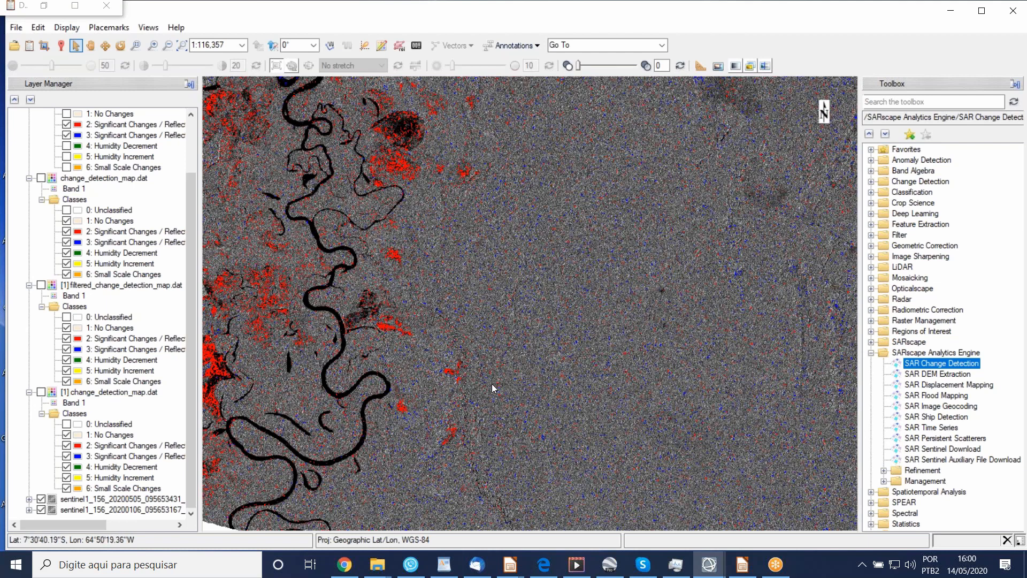
- Review the SAR Time Series tool's input parameters and close it without running
{"action": "left_click", "coordinate": [942, 429]}
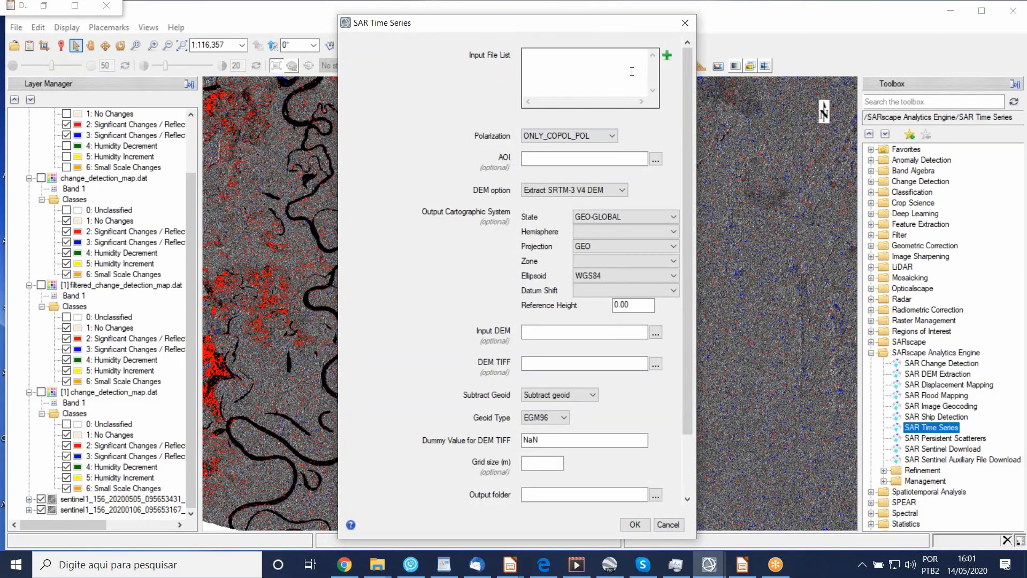
{"action": "left_click", "coordinate": [685, 23]}
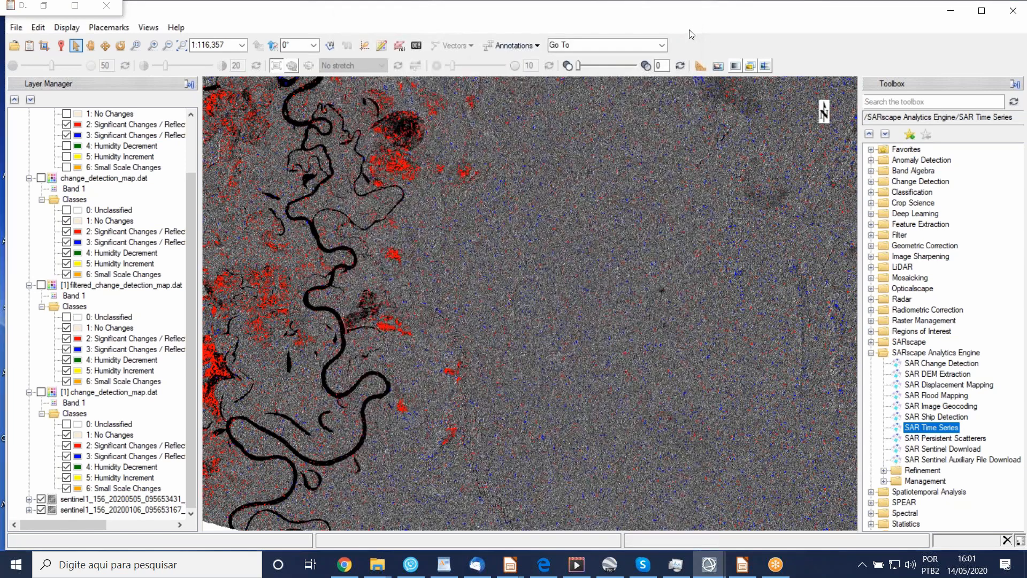
- Restore the saved views and layers from time_serie.json in the D:\SAR_Analytics\serie_SAR folder
{"action": "left_click", "coordinate": [17, 28]}
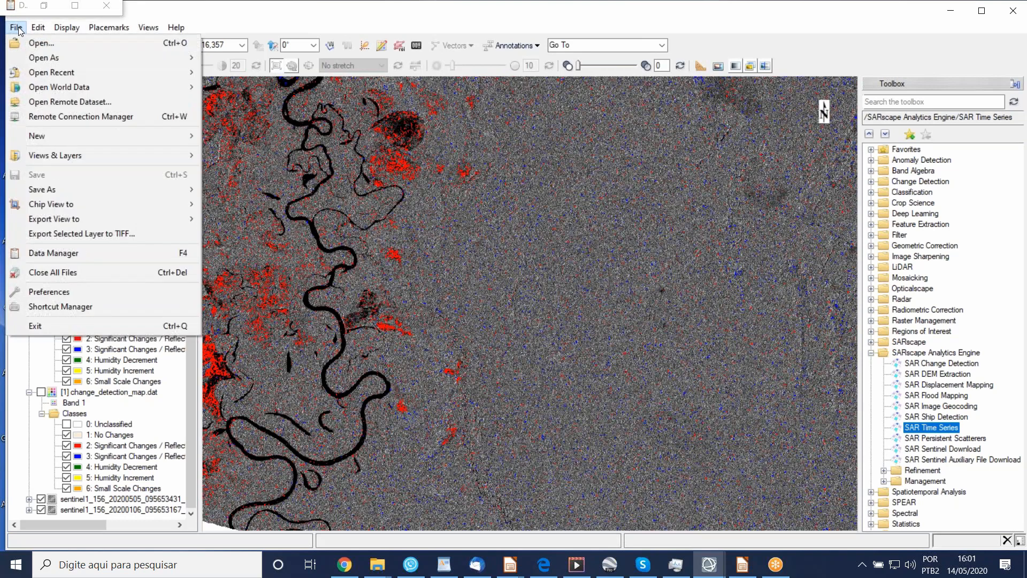
{"action": "mouse_move", "coordinate": [73, 156]}
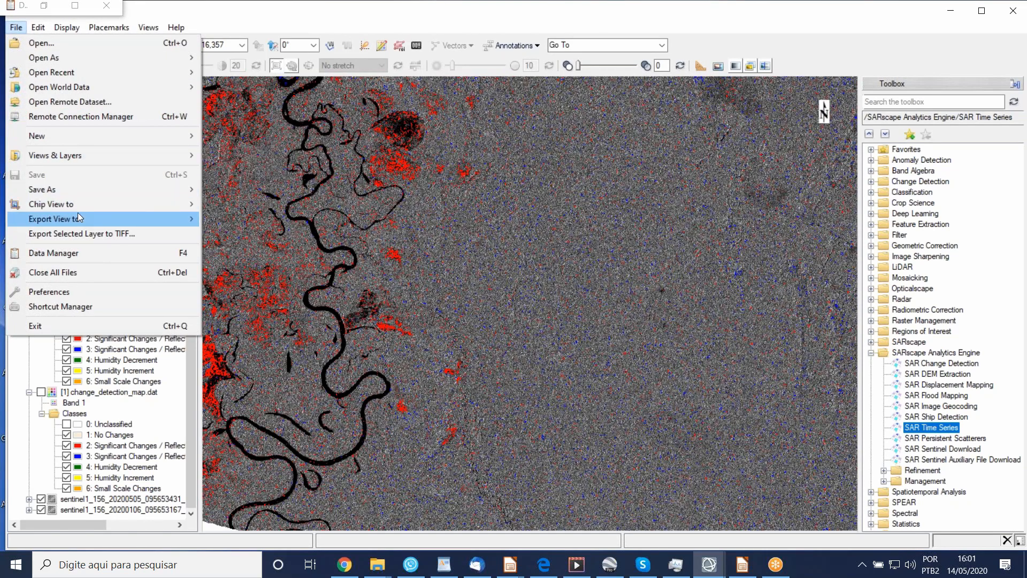
{"action": "mouse_move", "coordinate": [78, 217]}
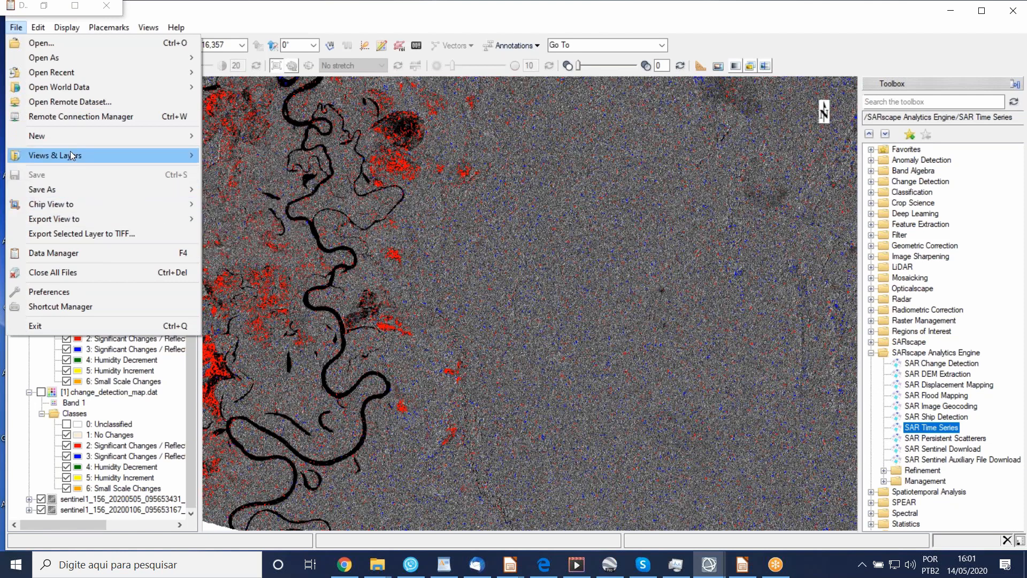
{"action": "mouse_move", "coordinate": [146, 156]}
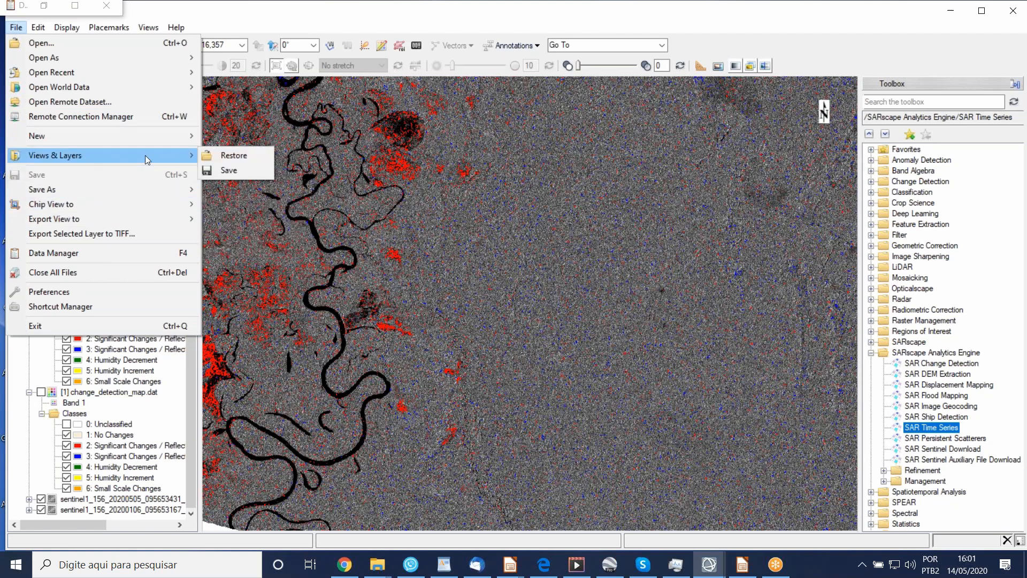
{"action": "left_click", "coordinate": [249, 155]}
{"action": "scroll", "coordinate": [198, 266], "scroll_direction": "down", "scroll_amount": 1}
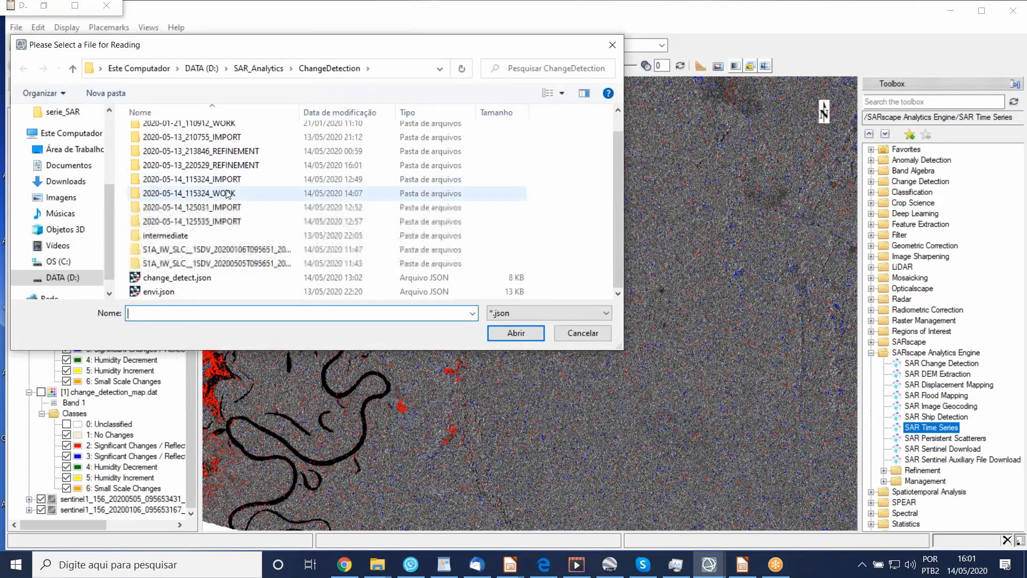
{"action": "left_click", "coordinate": [259, 68]}
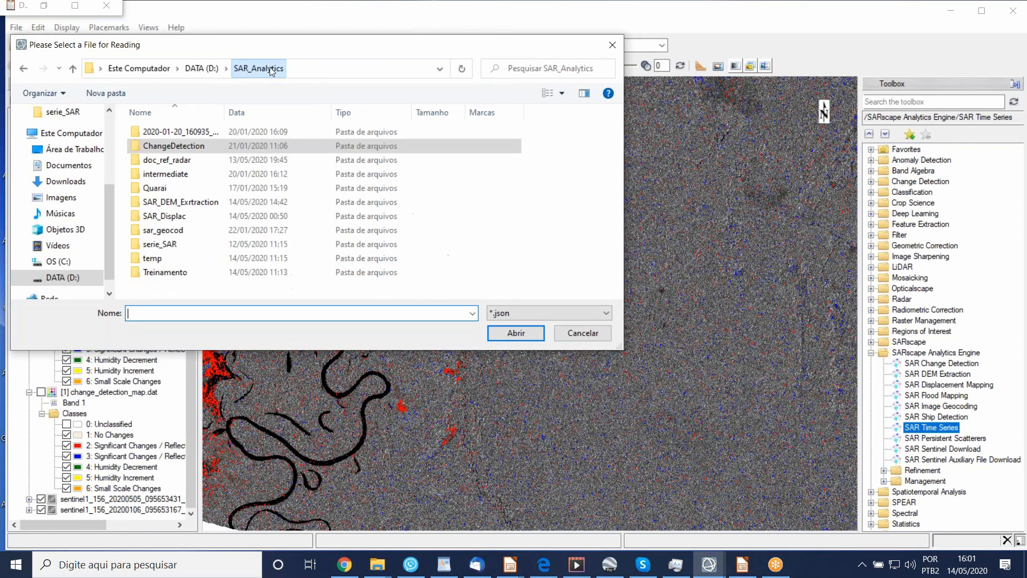
{"action": "double_click", "coordinate": [208, 245]}
{"action": "left_click", "coordinate": [203, 163]}
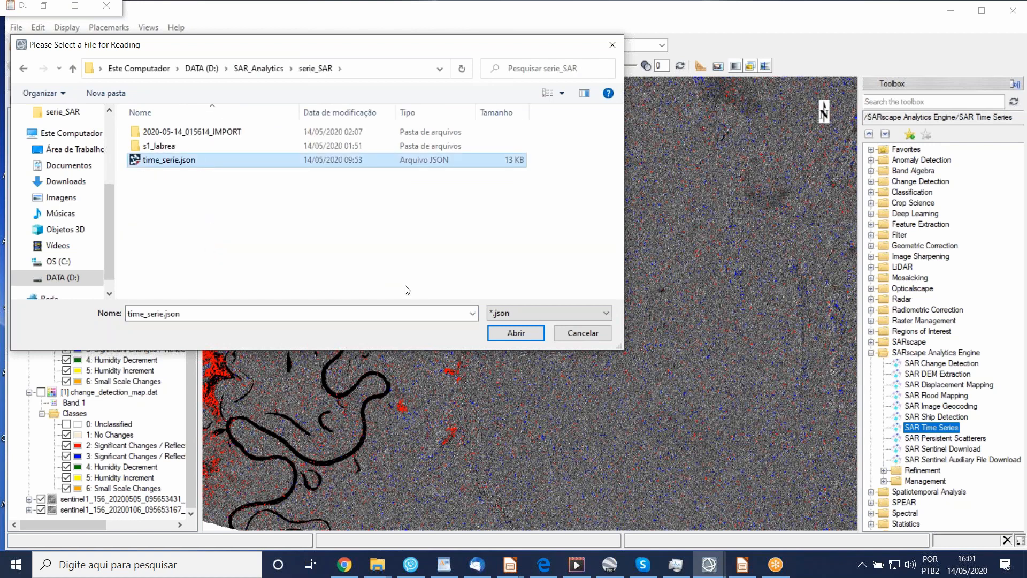
{"action": "left_click", "coordinate": [524, 337]}
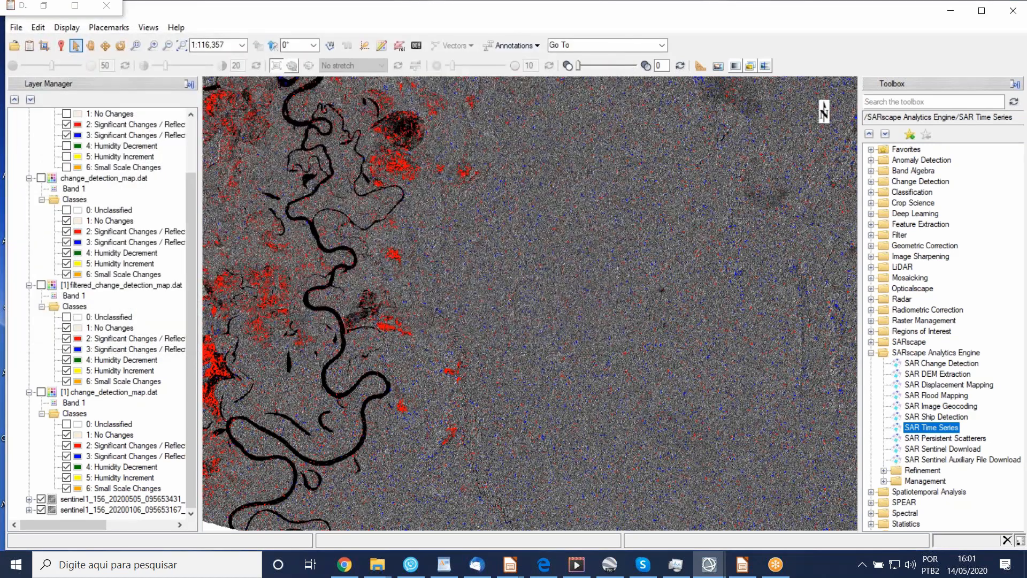
{"action": "left_click", "coordinate": [497, 329]}
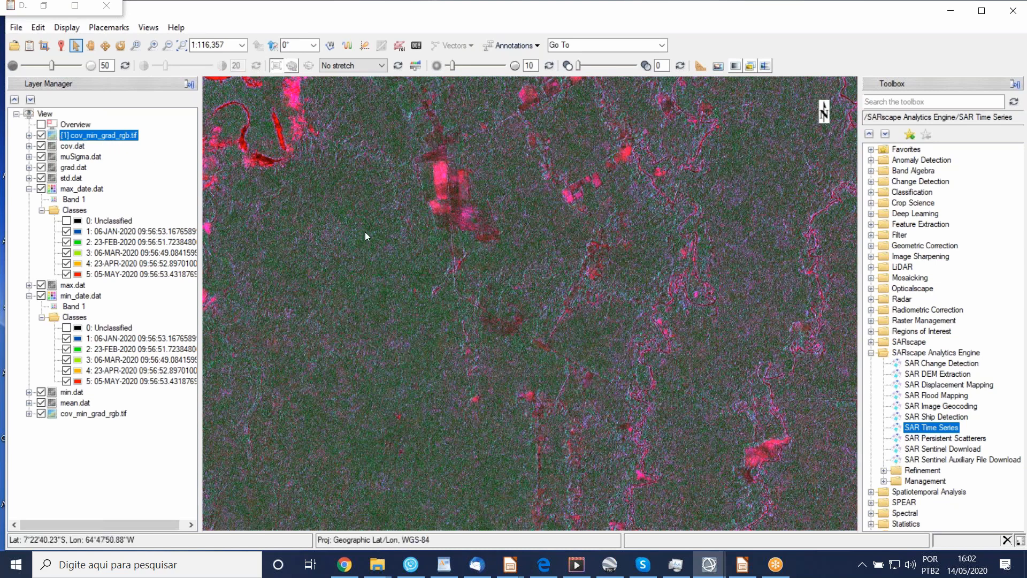
- Examine the colour patterns of temporal change across the [1] cov_min_grad_rgb.tif composite, from the river bends to the eastern drainage lines
{"action": "left_click_drag", "start_coordinate": [383, 253], "coordinate": [448, 332]}
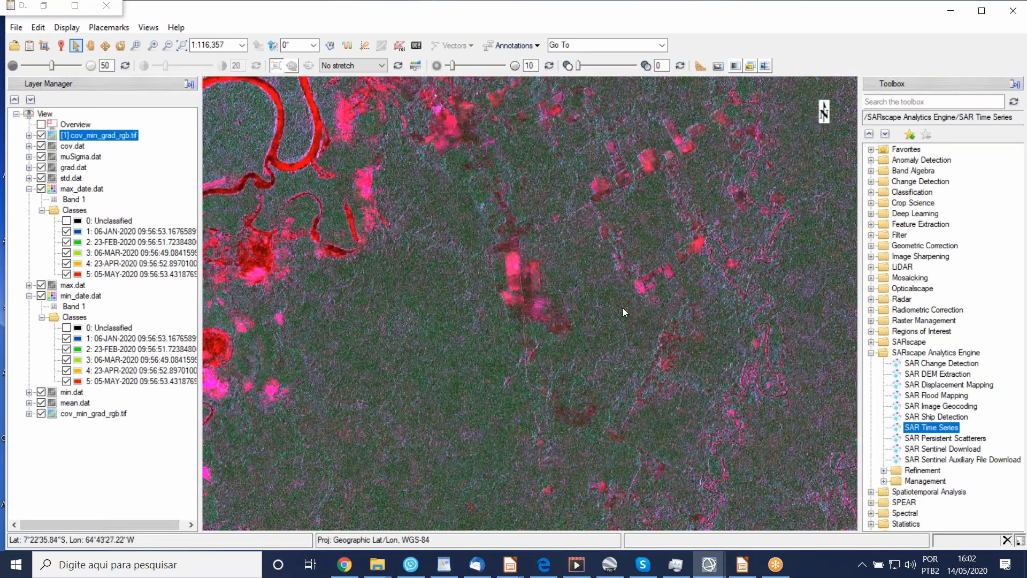
{"action": "left_click_drag", "start_coordinate": [592, 298], "coordinate": [492, 224]}
{"action": "left_click_drag", "start_coordinate": [407, 319], "coordinate": [457, 305]}
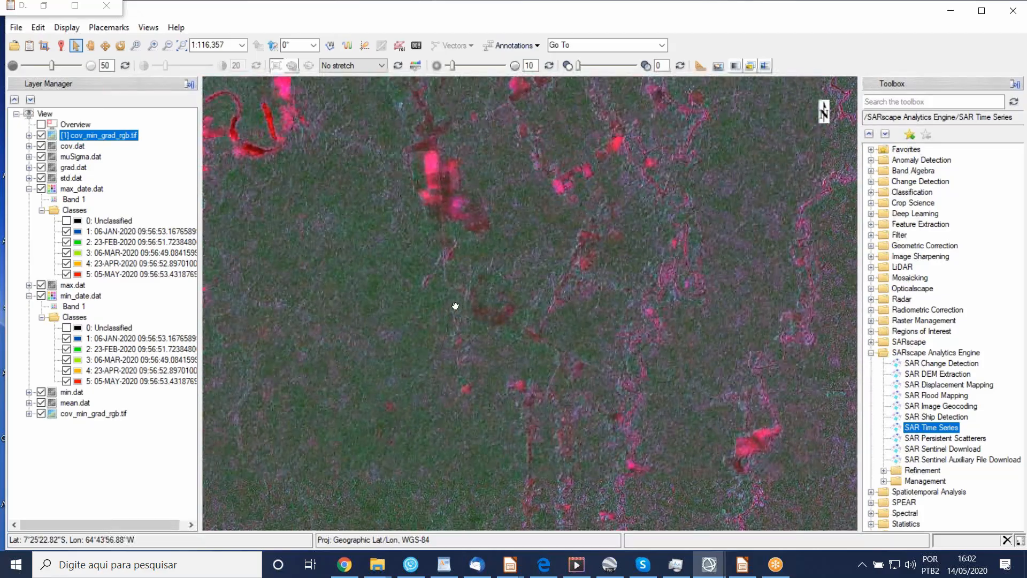
{"action": "left_click_drag", "start_coordinate": [367, 378], "coordinate": [403, 225]}
{"action": "left_click_drag", "start_coordinate": [419, 349], "coordinate": [486, 321]}
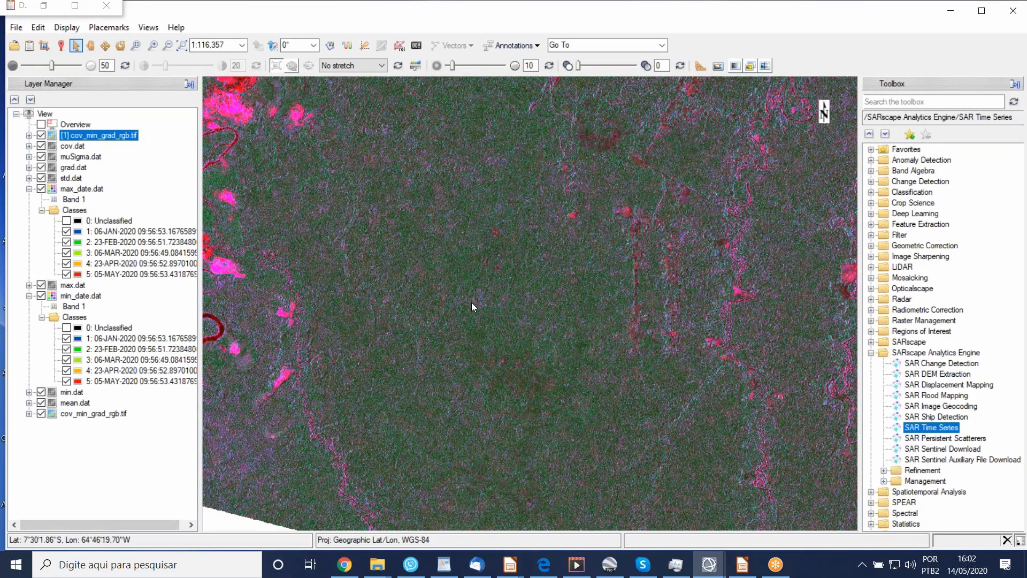
{"action": "scroll", "coordinate": [471, 303], "scroll_direction": "down", "scroll_amount": 2}
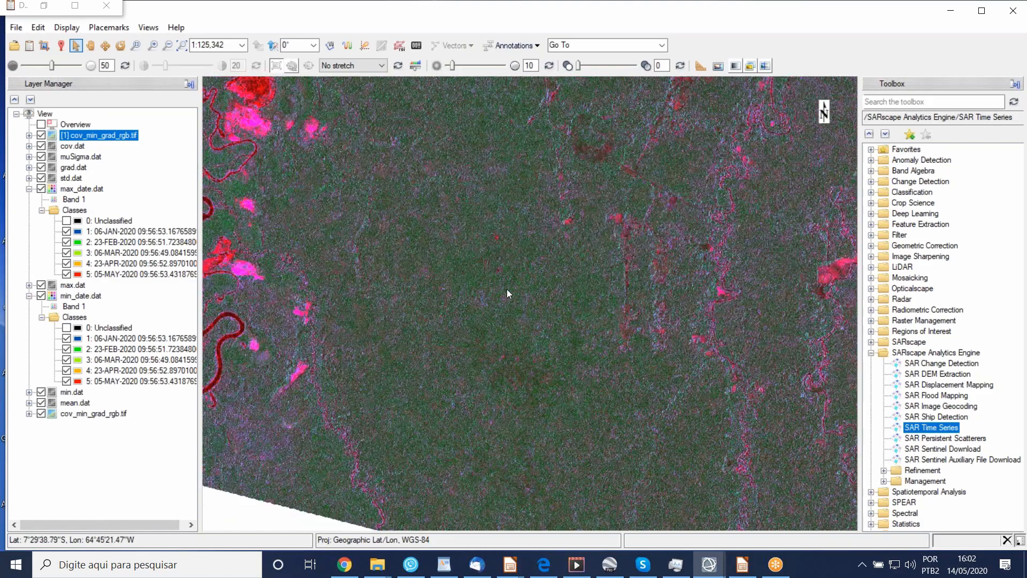
{"action": "left_click_drag", "start_coordinate": [544, 225], "coordinate": [490, 375]}
{"action": "scroll", "coordinate": [562, 252], "scroll_direction": "up", "scroll_amount": 2}
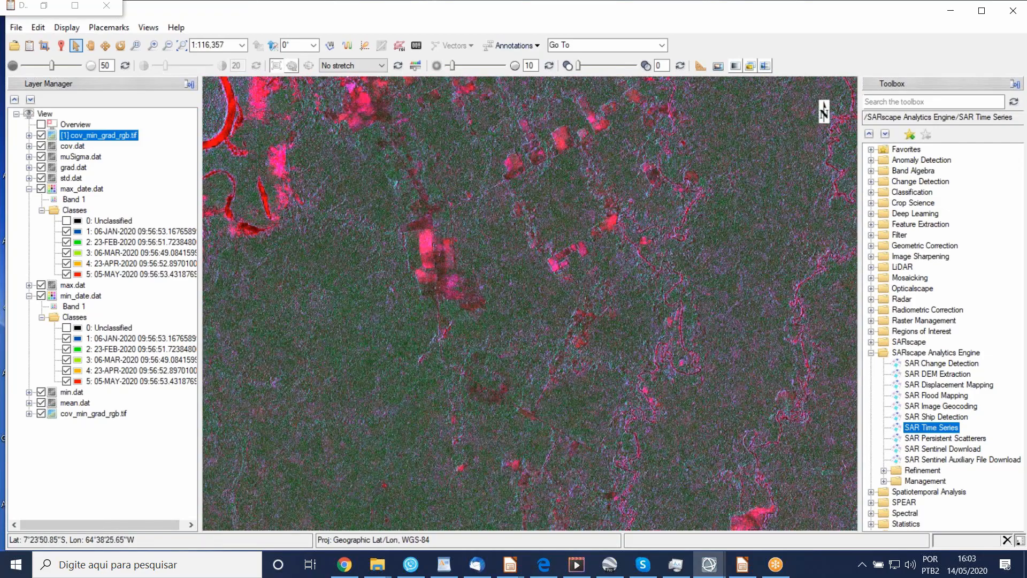
- Examine the small isolated change spots and linear features in the forest south and east of the river on the cov_min_grad_rgb.tif composite
{"action": "left_click_drag", "start_coordinate": [653, 385], "coordinate": [475, 257]}
{"action": "left_click_drag", "start_coordinate": [358, 274], "coordinate": [546, 311]}
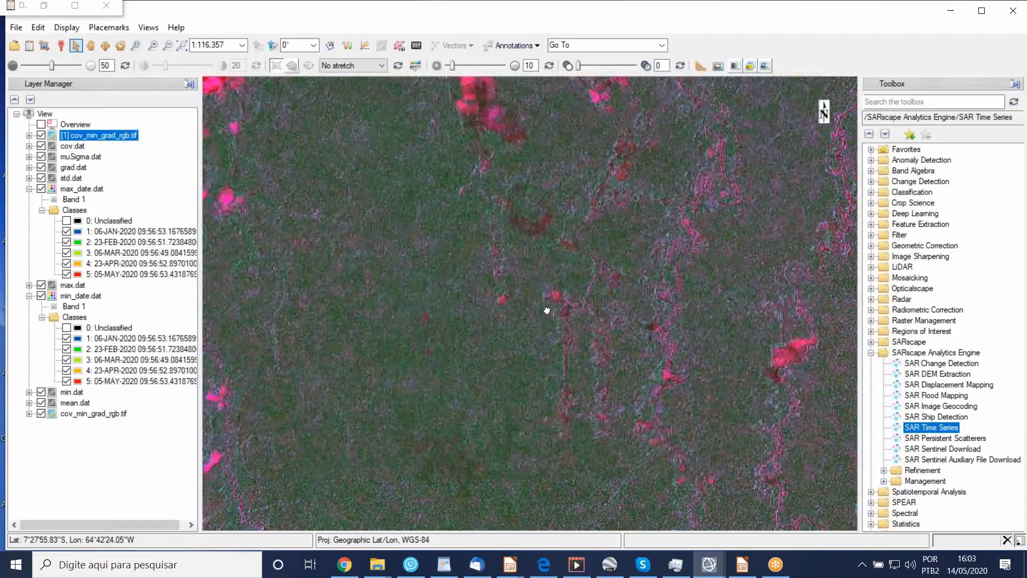
{"action": "scroll", "coordinate": [431, 282], "scroll_direction": "up", "scroll_amount": 3}
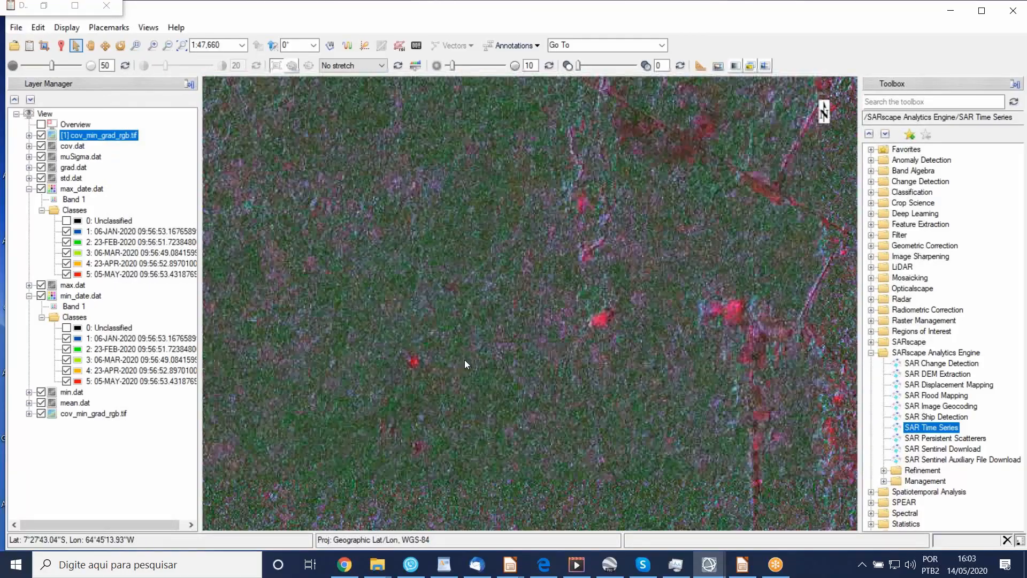
{"action": "scroll", "coordinate": [419, 412], "scroll_direction": "down", "scroll_amount": 1}
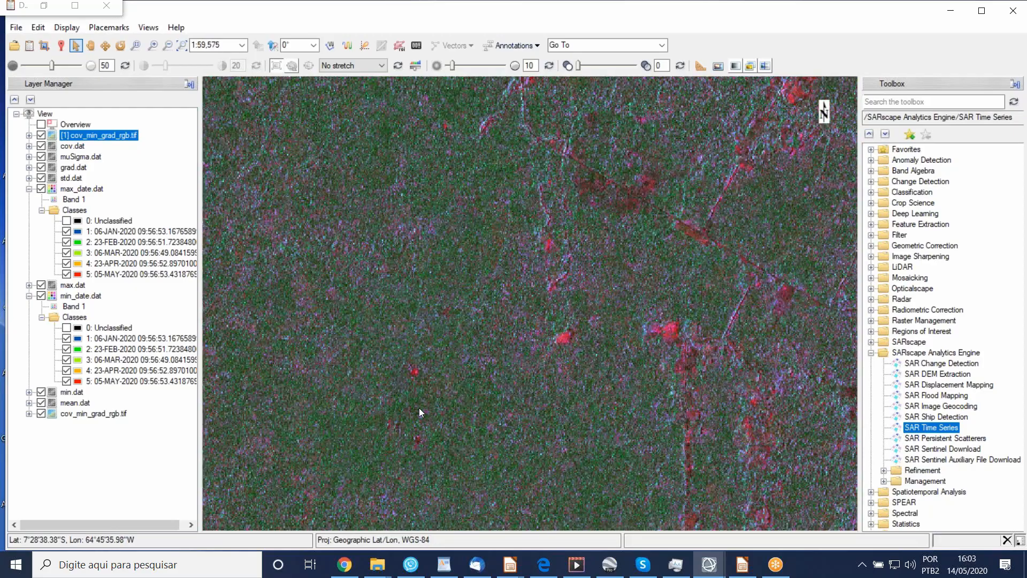
{"action": "scroll", "coordinate": [377, 329], "scroll_direction": "down", "scroll_amount": 3}
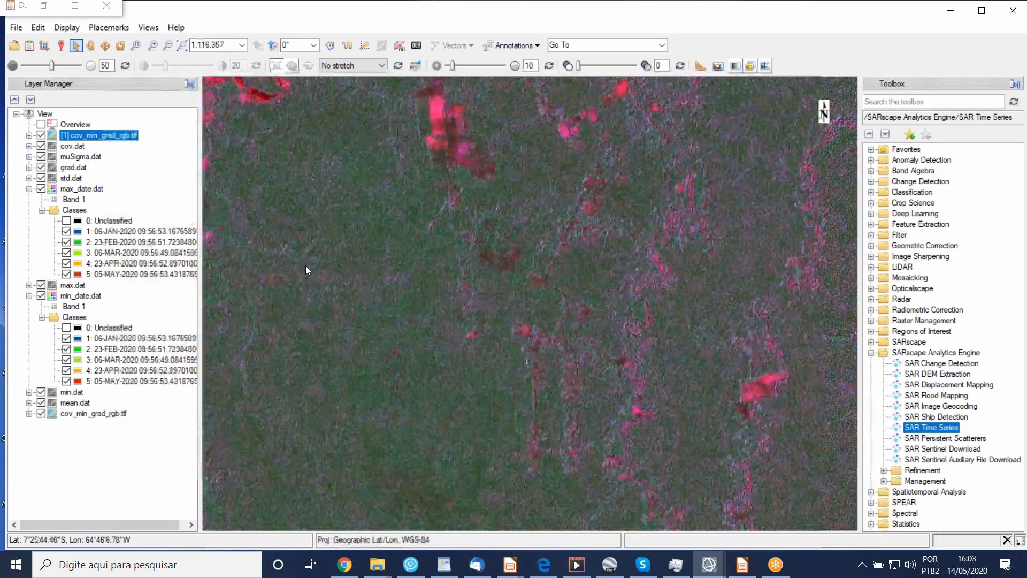
{"action": "left_click_drag", "start_coordinate": [306, 266], "coordinate": [402, 335]}
{"action": "left_click_drag", "start_coordinate": [225, 172], "coordinate": [371, 266]}
{"action": "scroll", "coordinate": [372, 265], "scroll_direction": "down", "scroll_amount": 1}
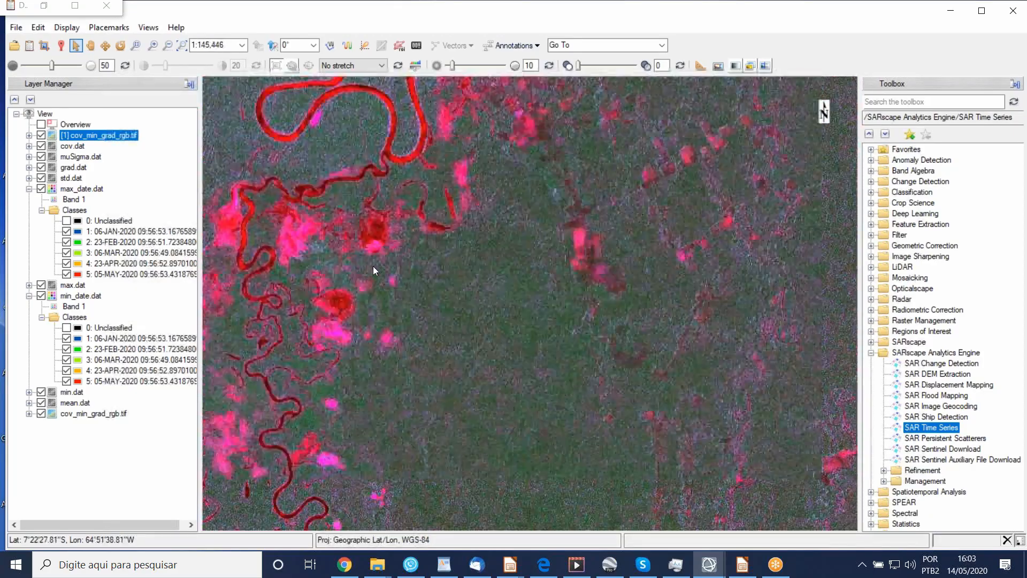
- Chip the view showing nearly the whole cov_min_grad_rgb.tif composite to Google Earth
{"action": "scroll", "coordinate": [496, 275], "scroll_direction": "down", "scroll_amount": 1}
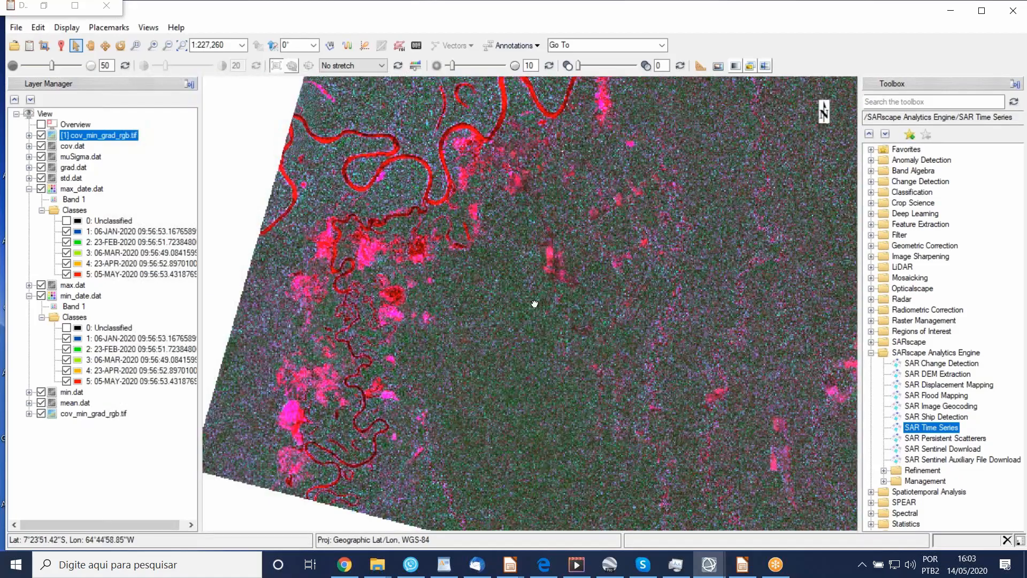
{"action": "scroll", "coordinate": [486, 309], "scroll_direction": "down", "scroll_amount": 2}
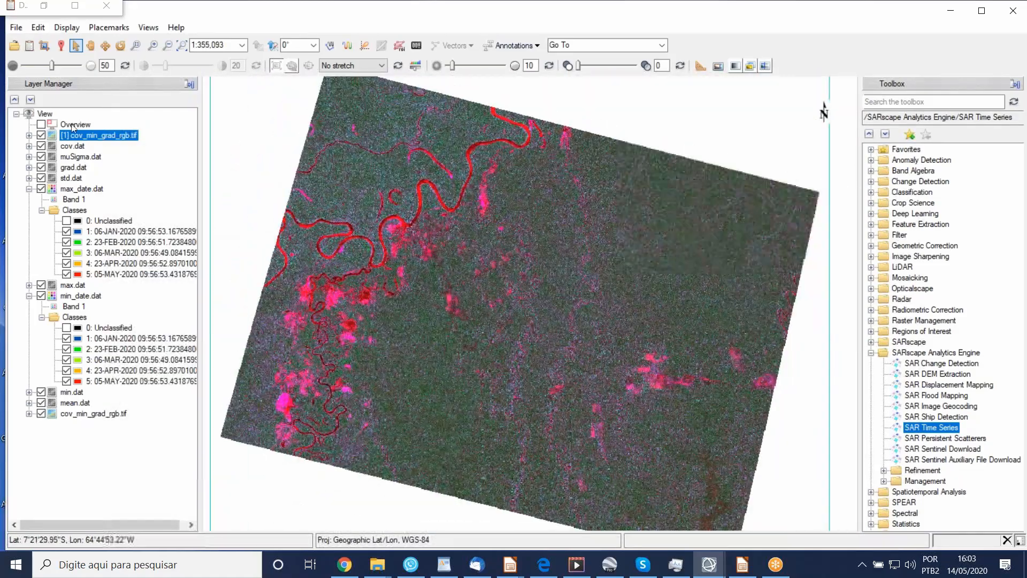
{"action": "left_click", "coordinate": [17, 27]}
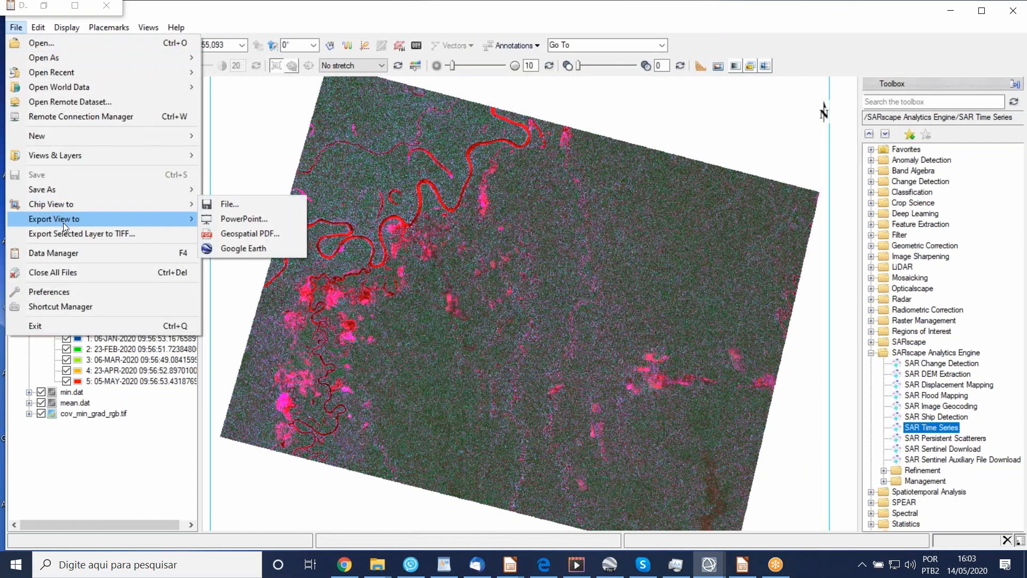
{"action": "mouse_move", "coordinate": [79, 202]}
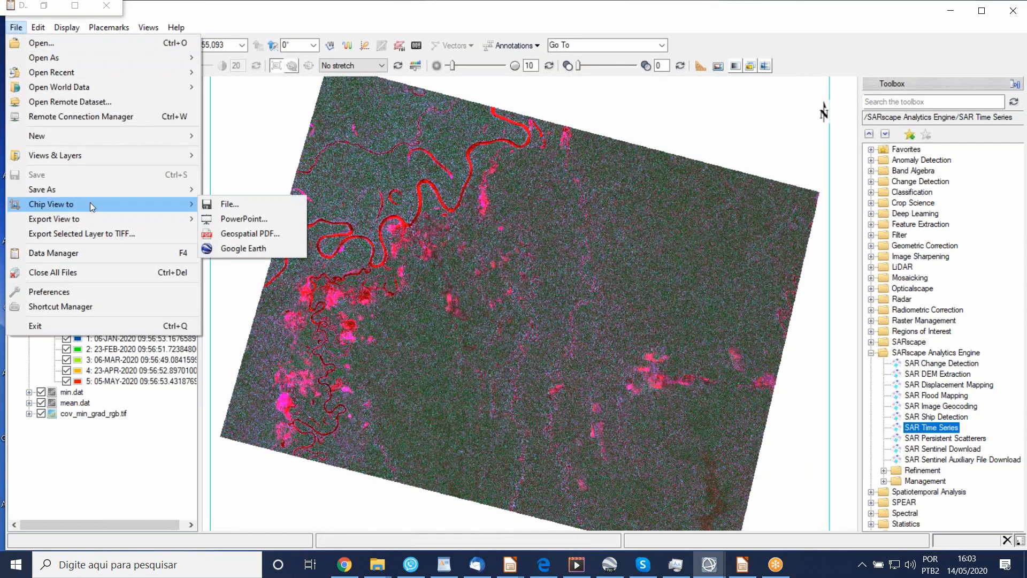
{"action": "left_click", "coordinate": [239, 248]}
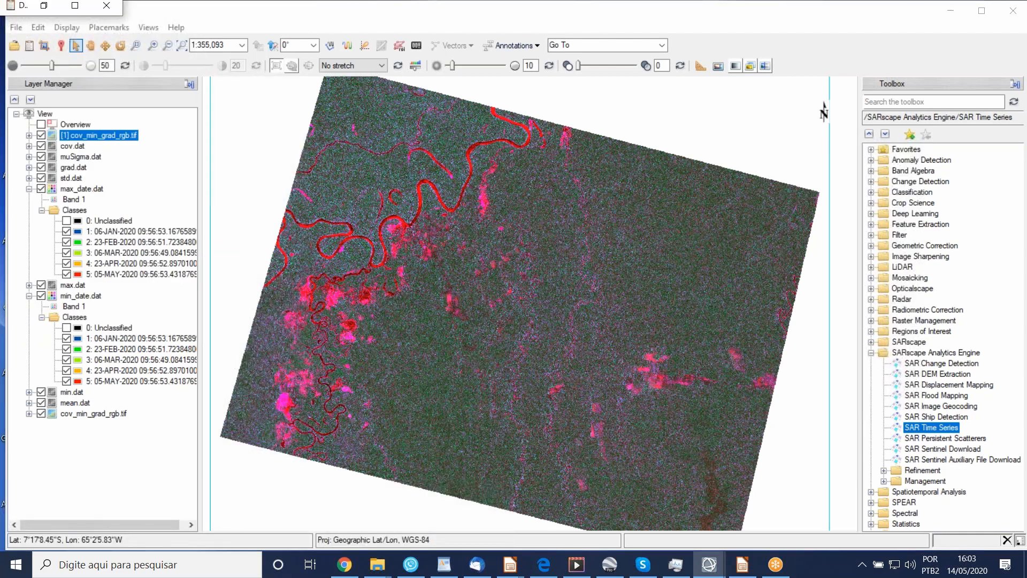